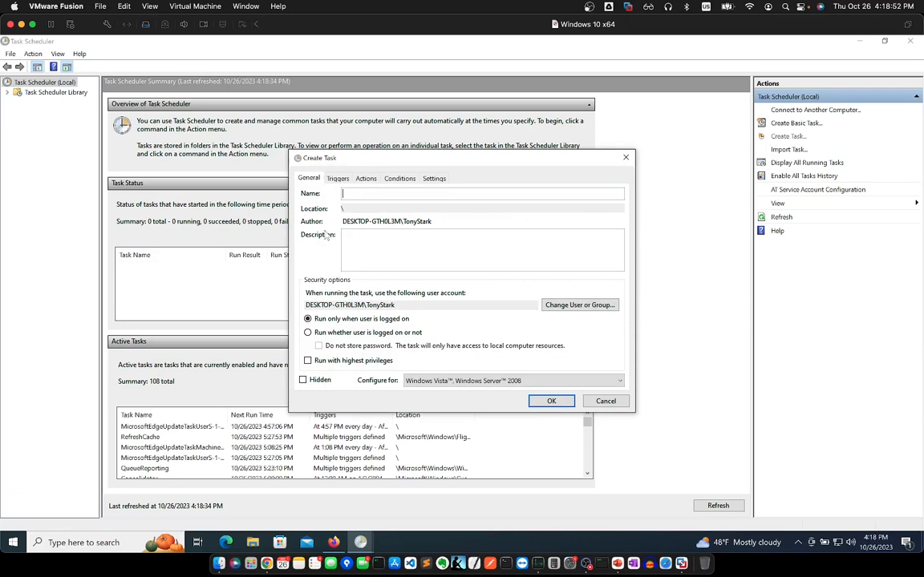
Name the new task "notepad run" and add a one-time scheduled trigger that repeats every 1 minutes for 1 day
text(notepad run)
click(334, 182)
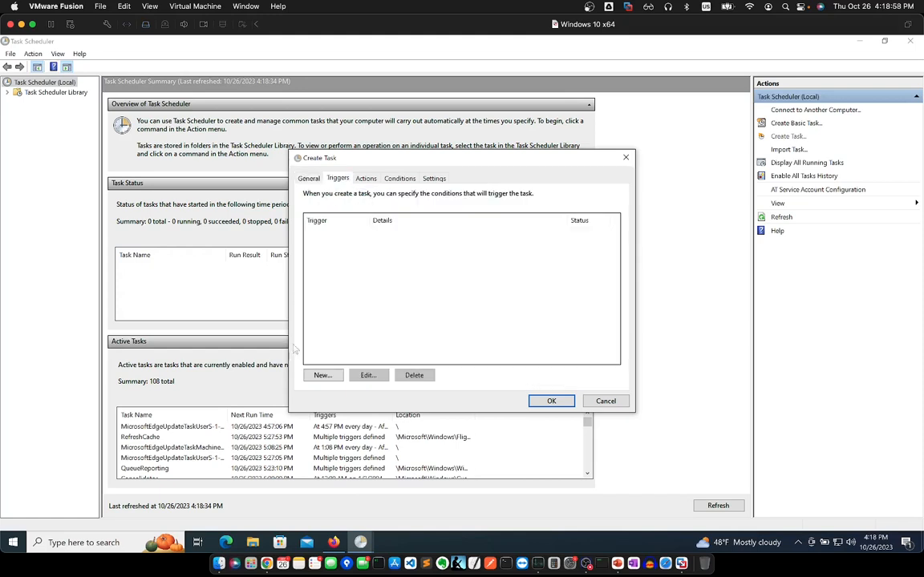
click(314, 383)
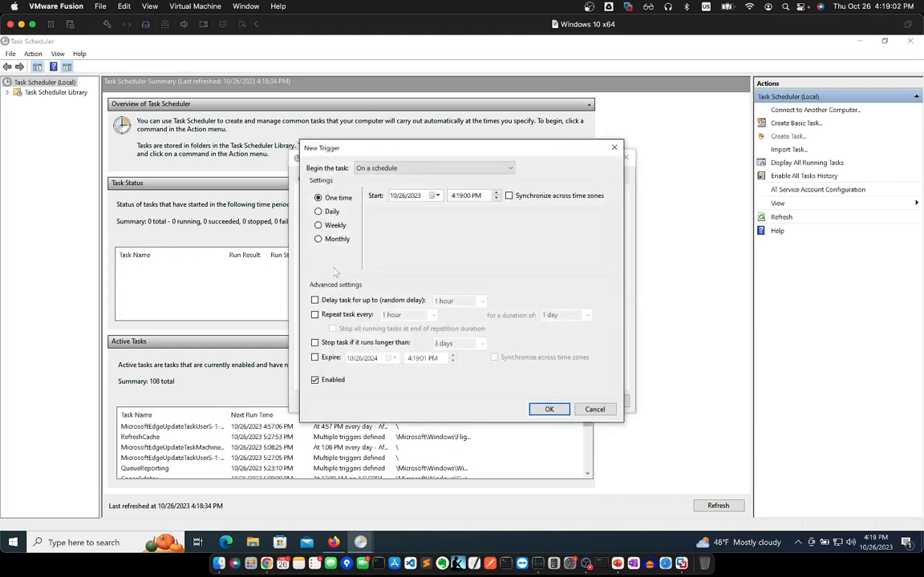
click(346, 314)
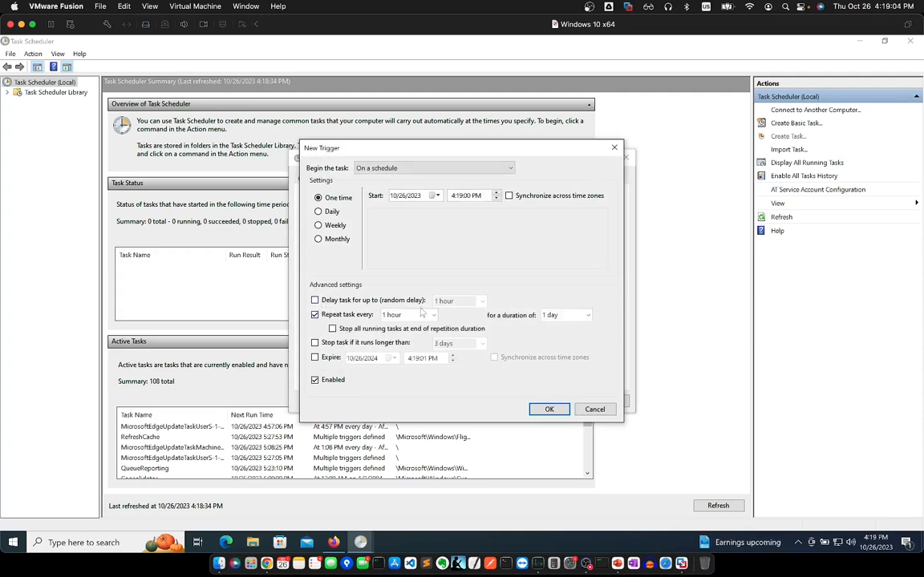
double_click(417, 314)
text(1 minutes)
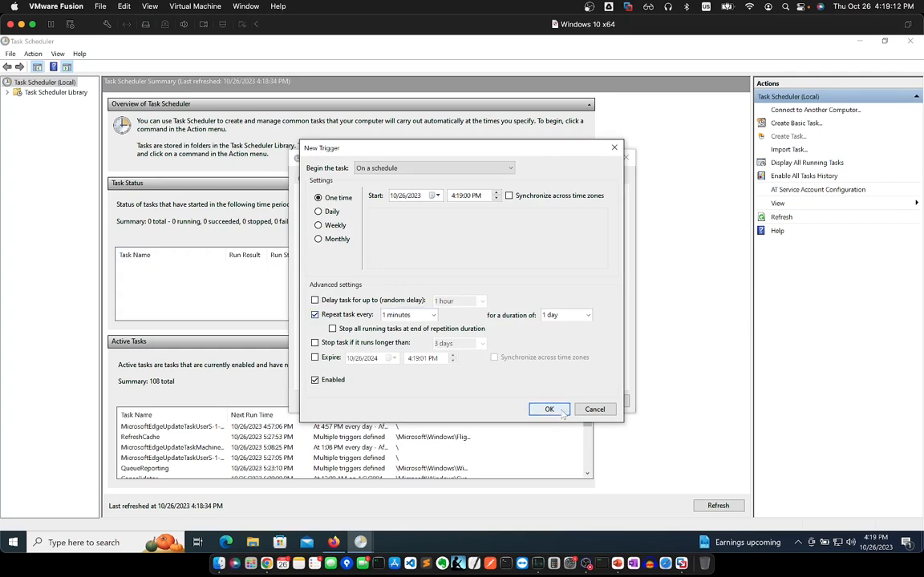
key(Return)
Add an action that starts C:\Windows\System32\notepad.exe and save the task
click(365, 178)
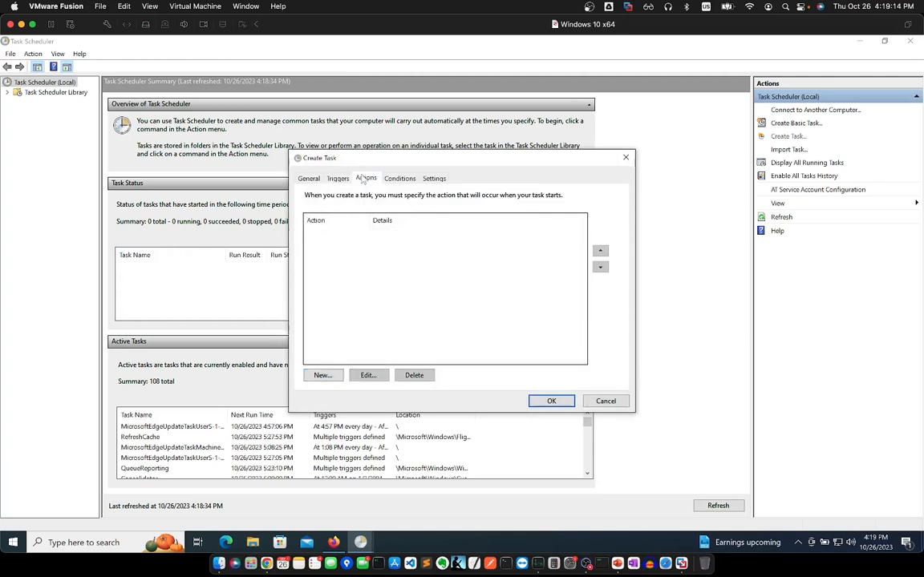
click(321, 374)
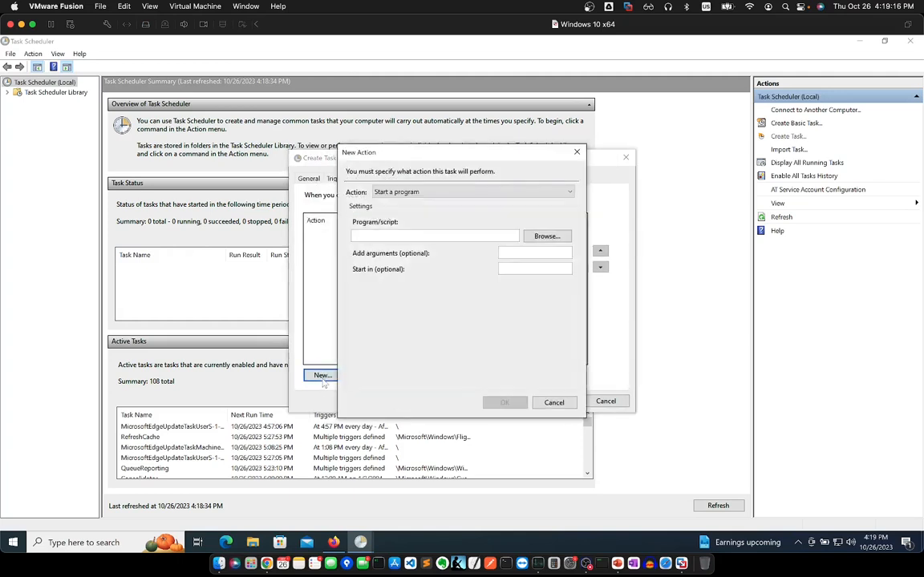
click(546, 237)
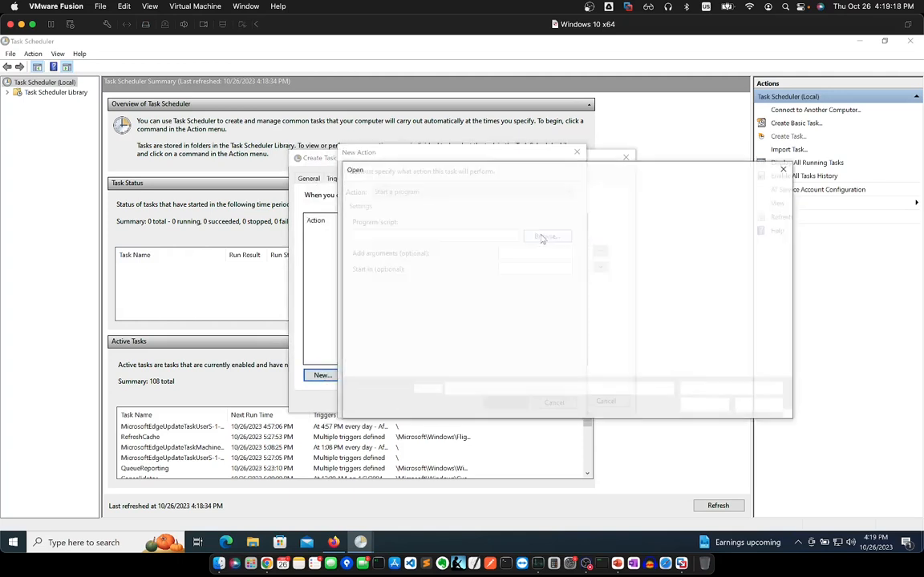
text(note)
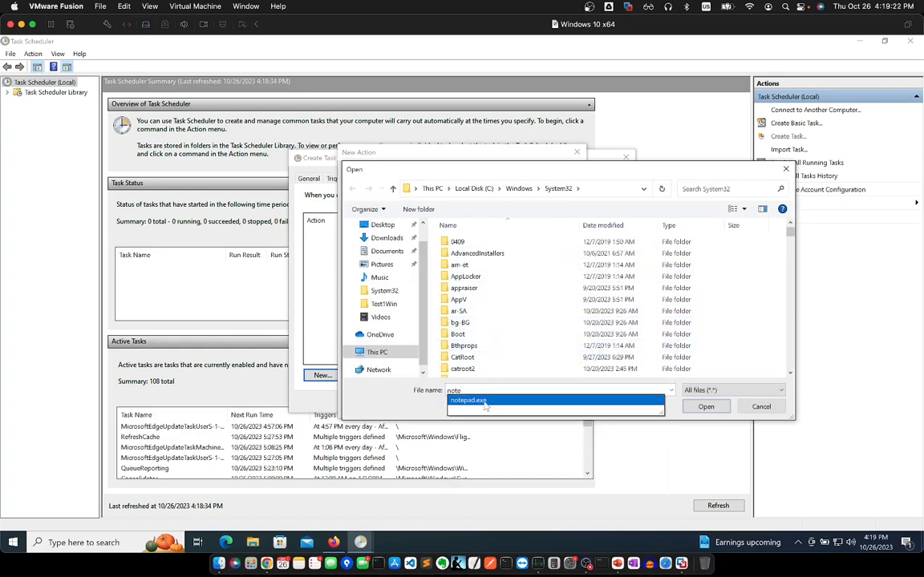
click(485, 401)
click(705, 407)
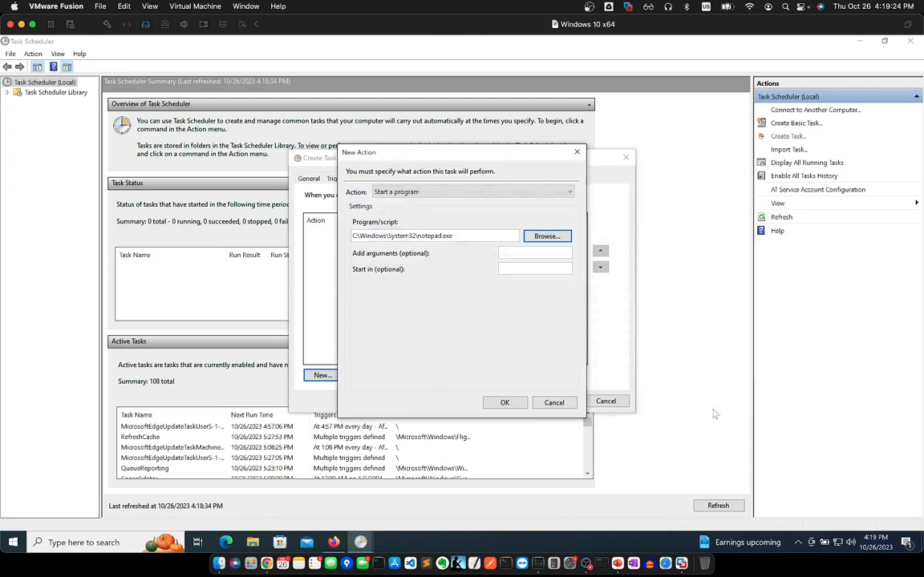
click(503, 403)
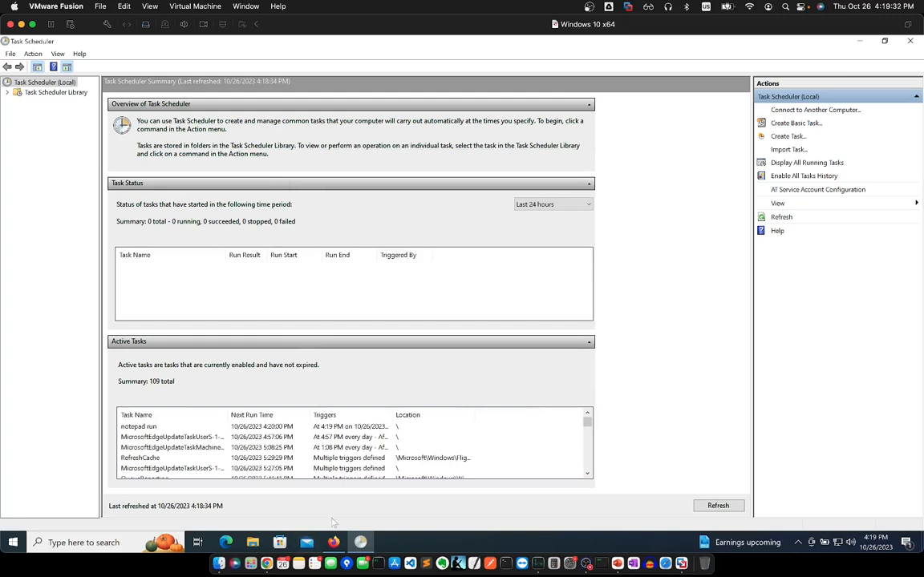
Switch to Firefox and open the Microsoft Learn Sysinternals Suite page from the search results
click(857, 41)
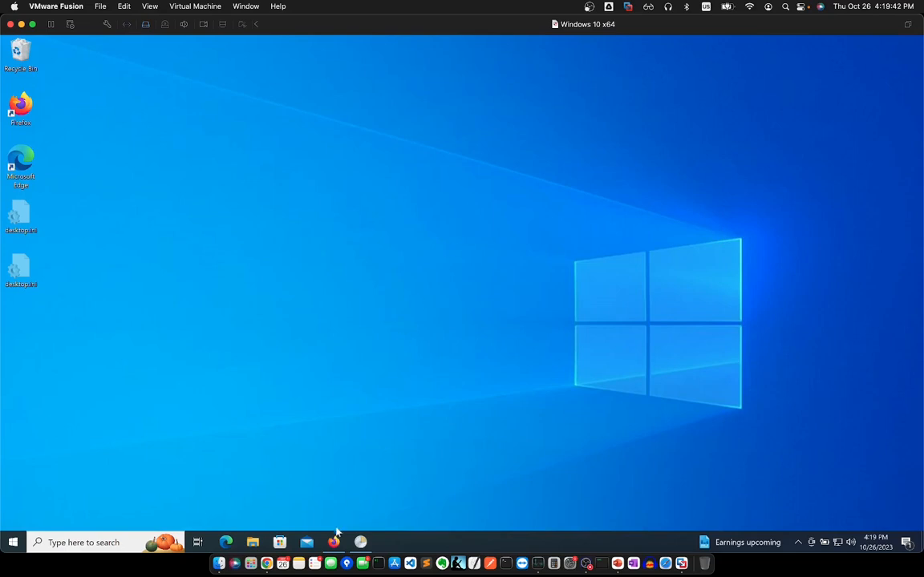
click(305, 481)
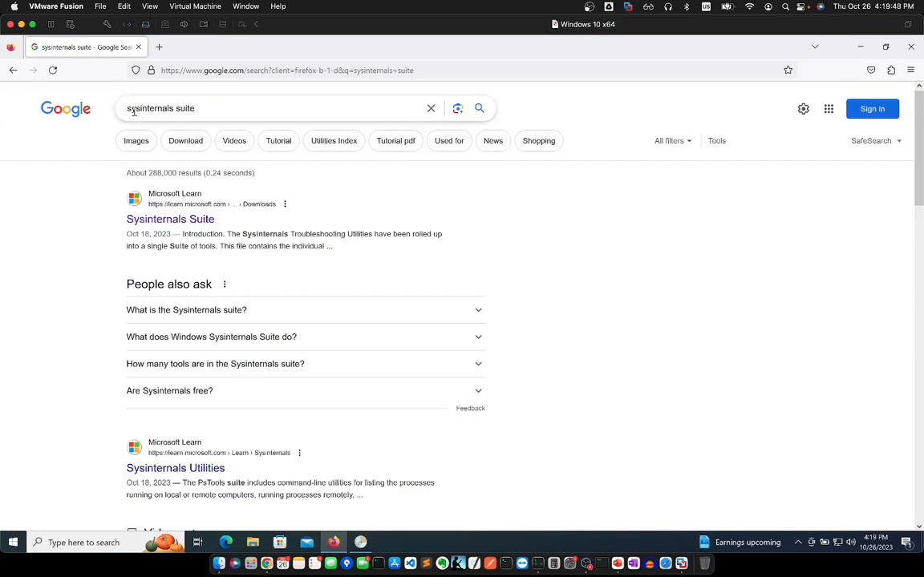
click(190, 223)
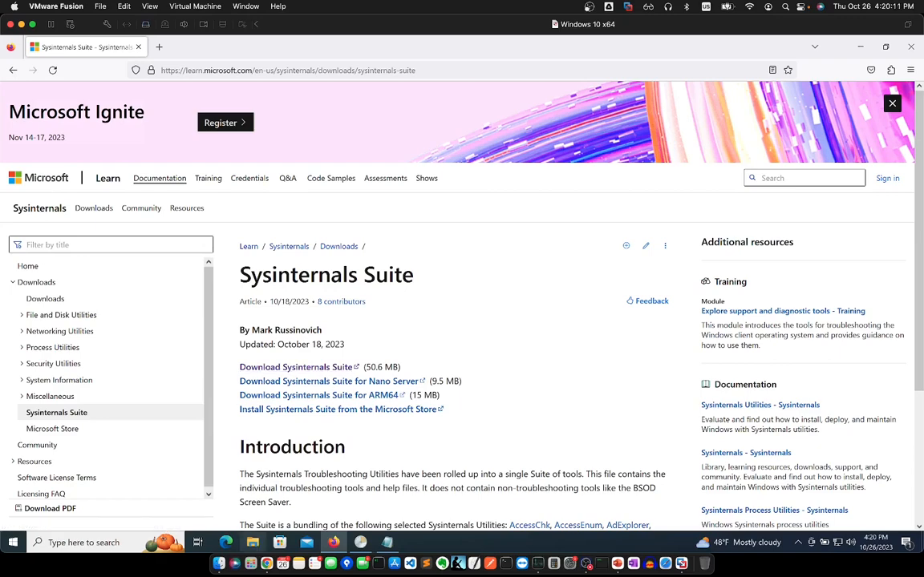
Switch to File Explorer and open the SysinternalsSuite folder in Downloads
click(252, 542)
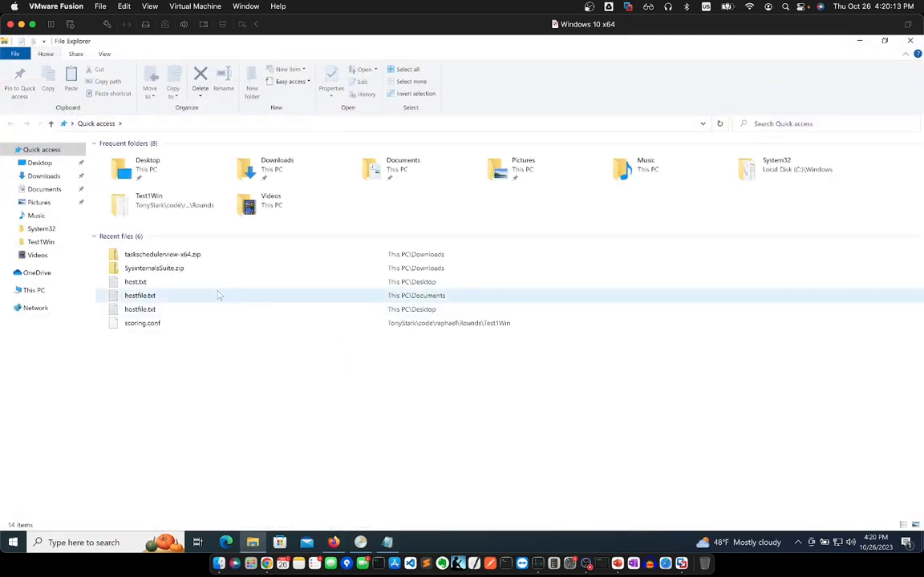
click(53, 177)
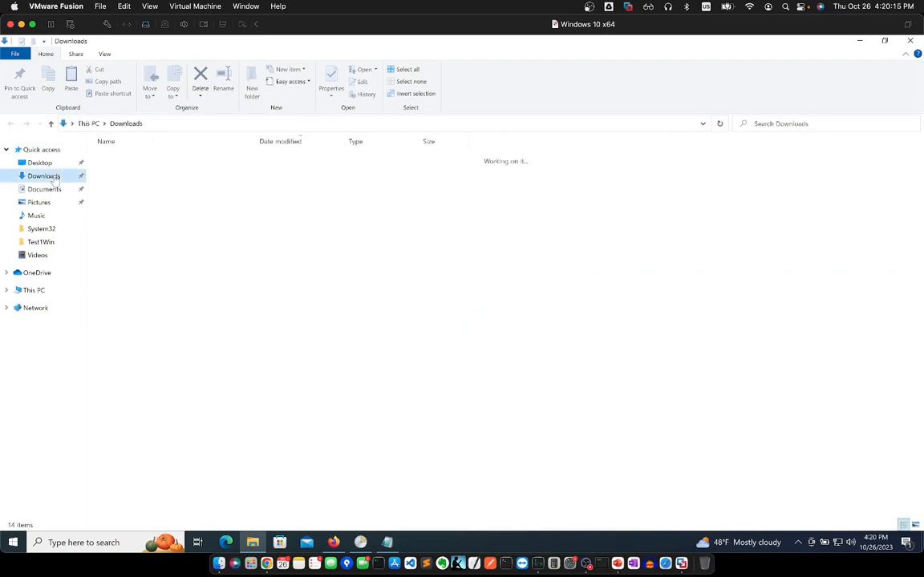
double_click(141, 223)
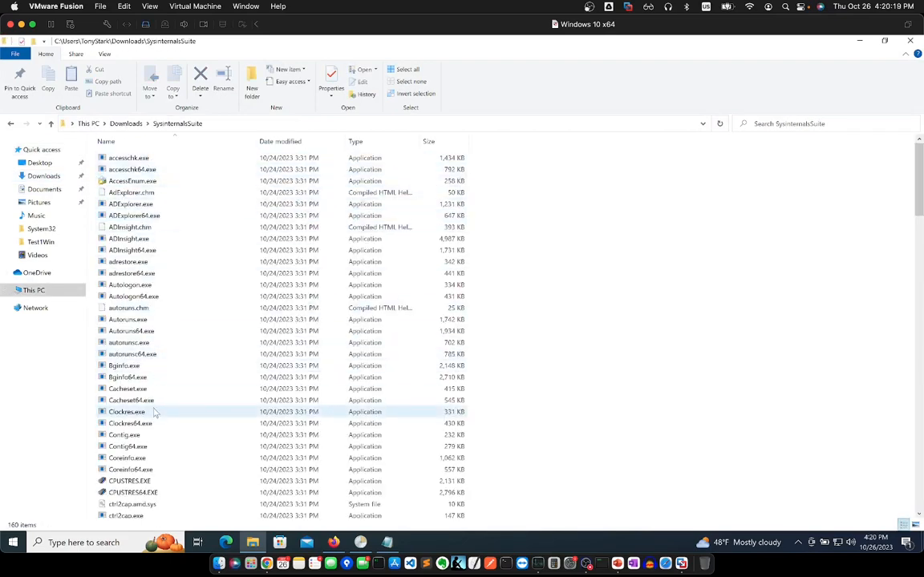
Run Autoruns64.exe from the SysinternalsSuite folder as administrator and allow it to make changes
scroll(156, 405, down, 4)
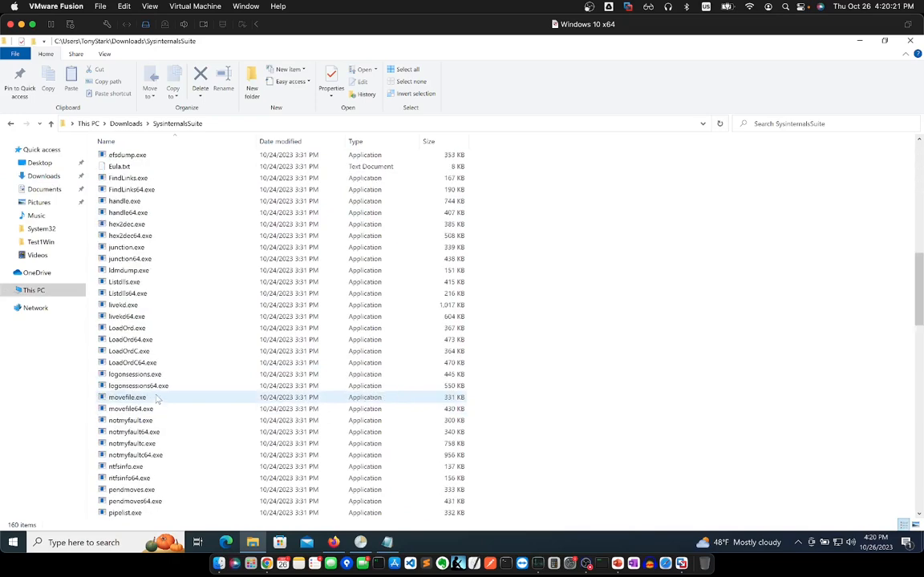
scroll(159, 385, down, 2)
scroll(159, 385, up, 5)
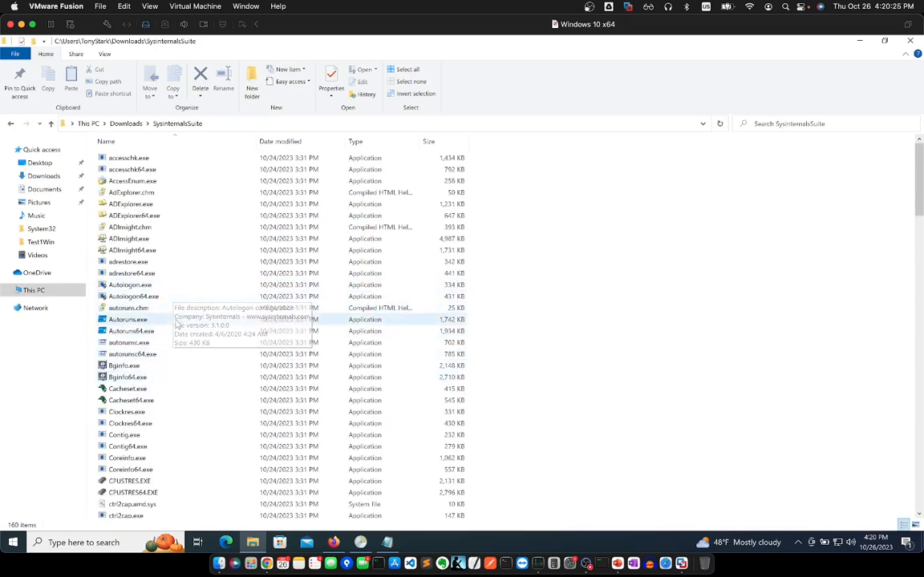
click(113, 333)
right_click(113, 332)
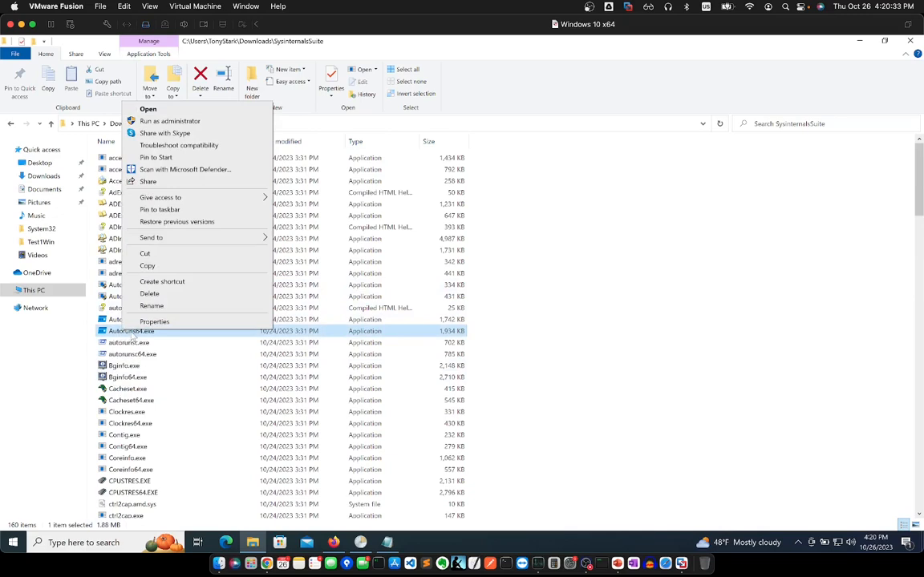
click(184, 121)
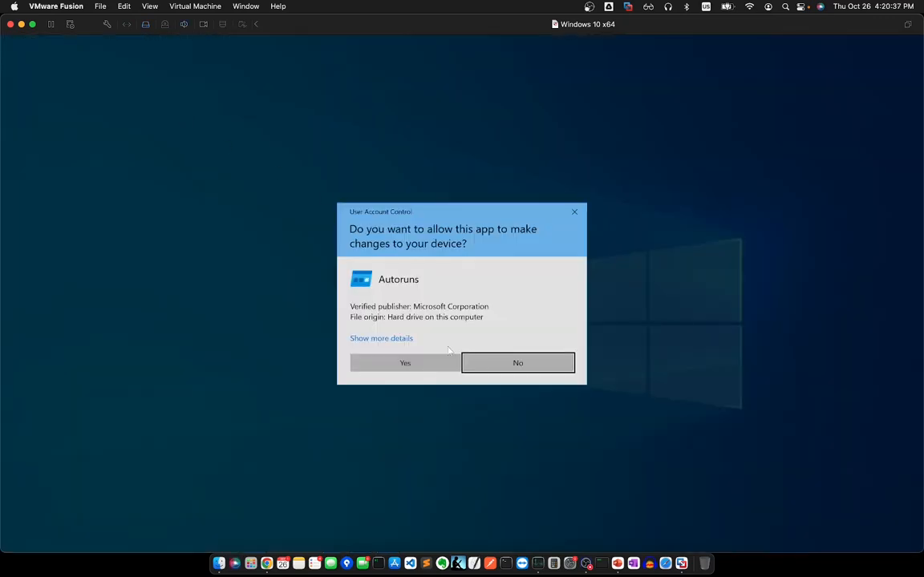
click(404, 363)
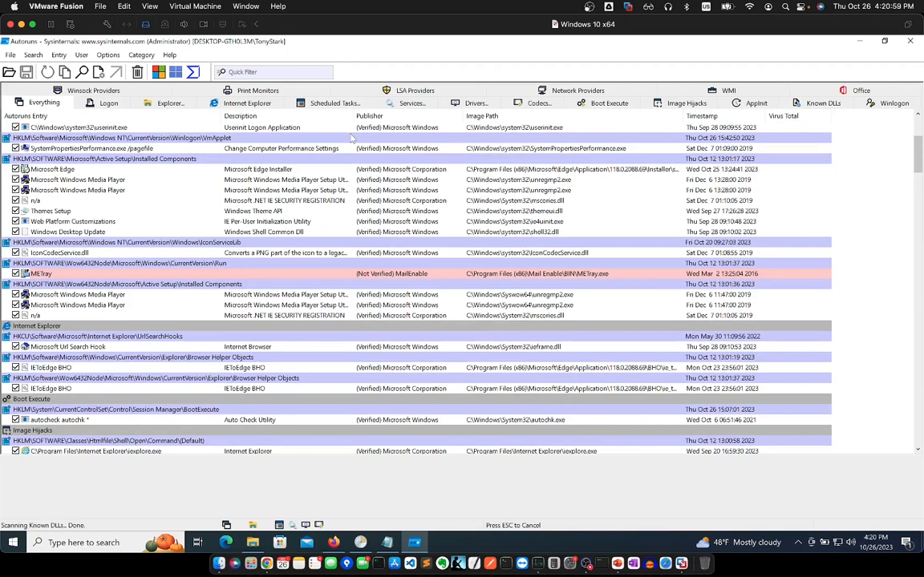
Inspect the notepad run entry among the scheduled tasks in Autoruns, and minimize Autoruns
click(322, 105)
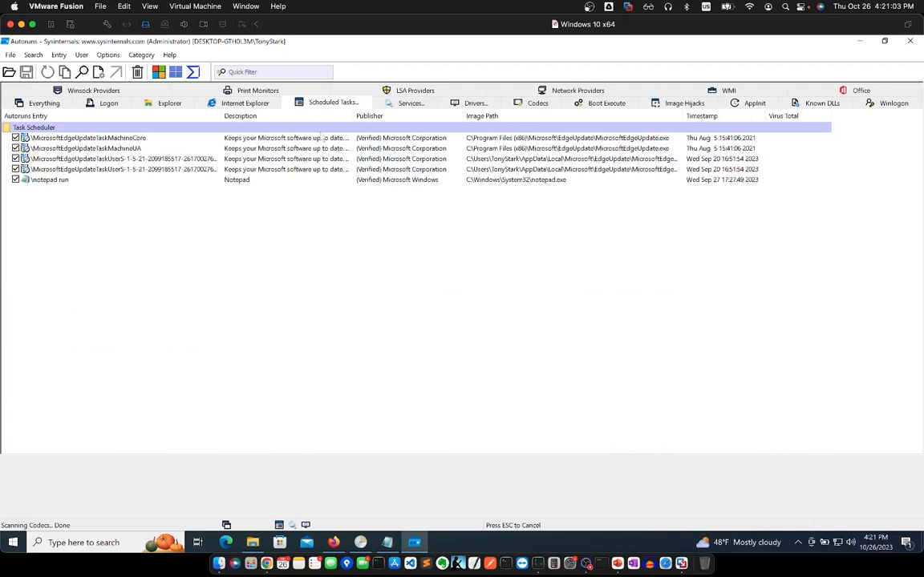
click(38, 180)
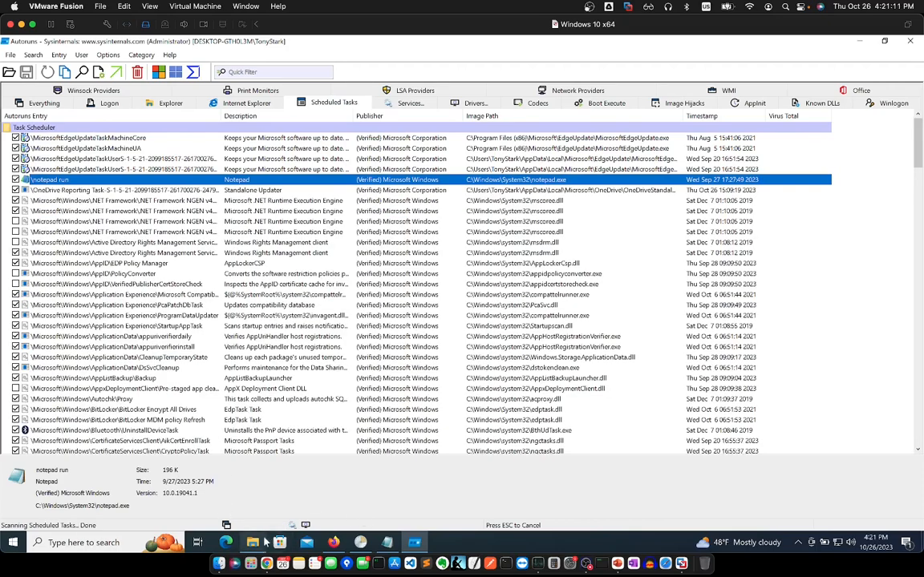
mouse_move(253, 543)
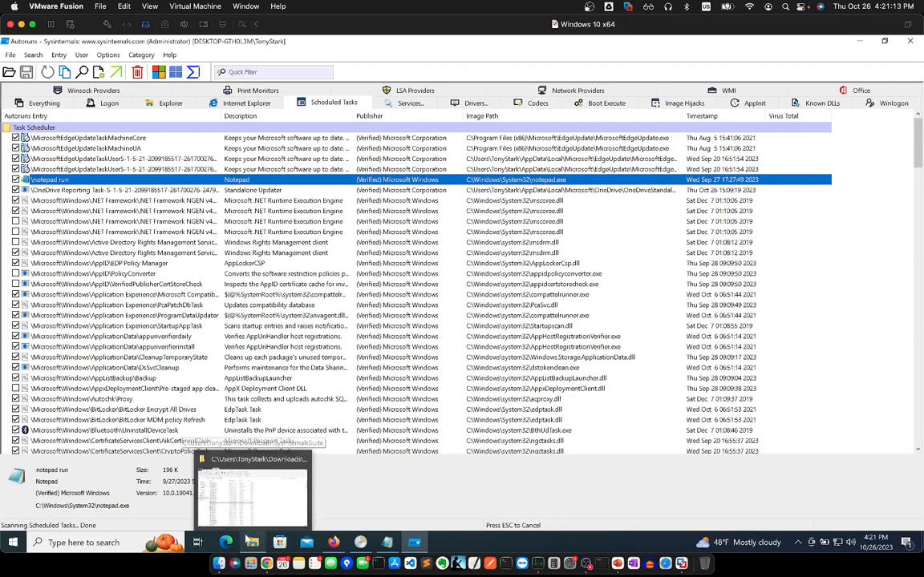
click(859, 41)
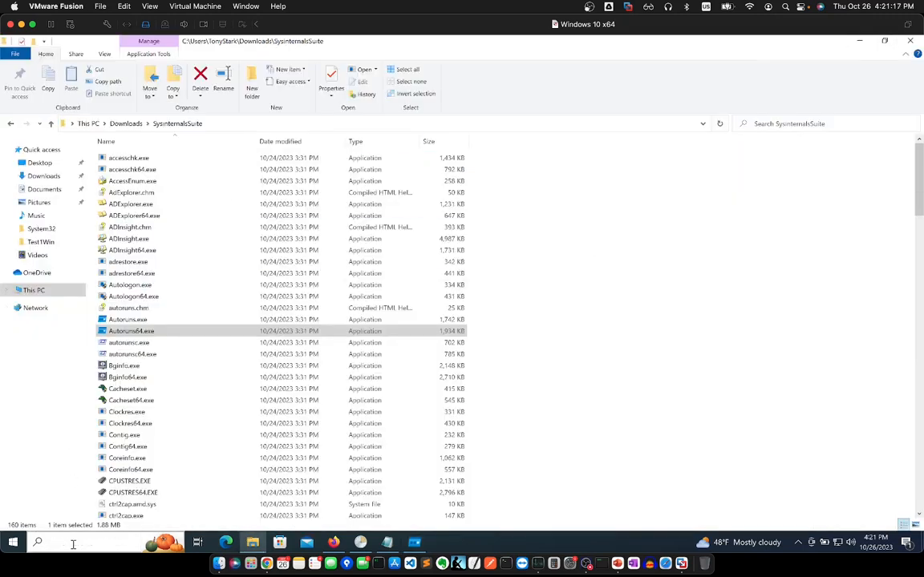
Search Windows for cmd, open Command Prompt as administrator, and dismiss the search window
click(73, 545)
text(c)
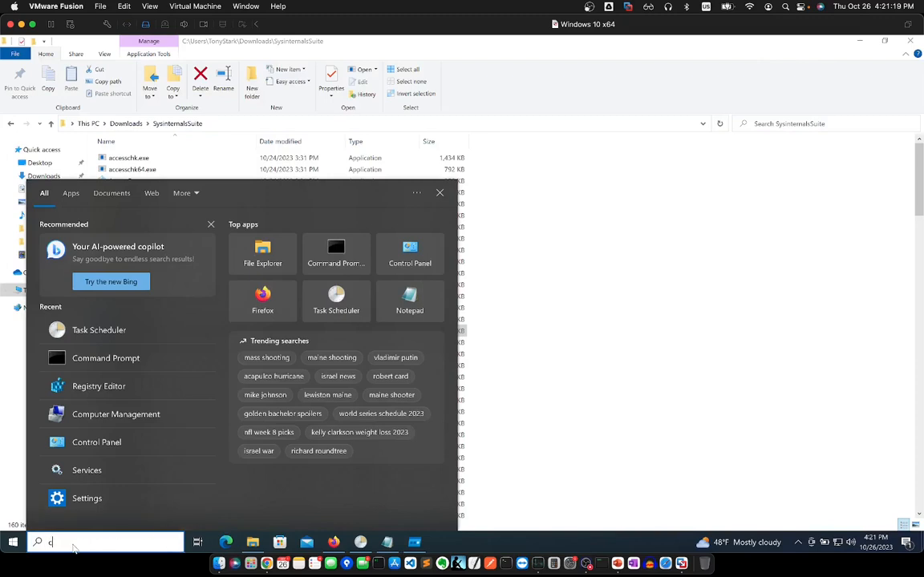
text(md)
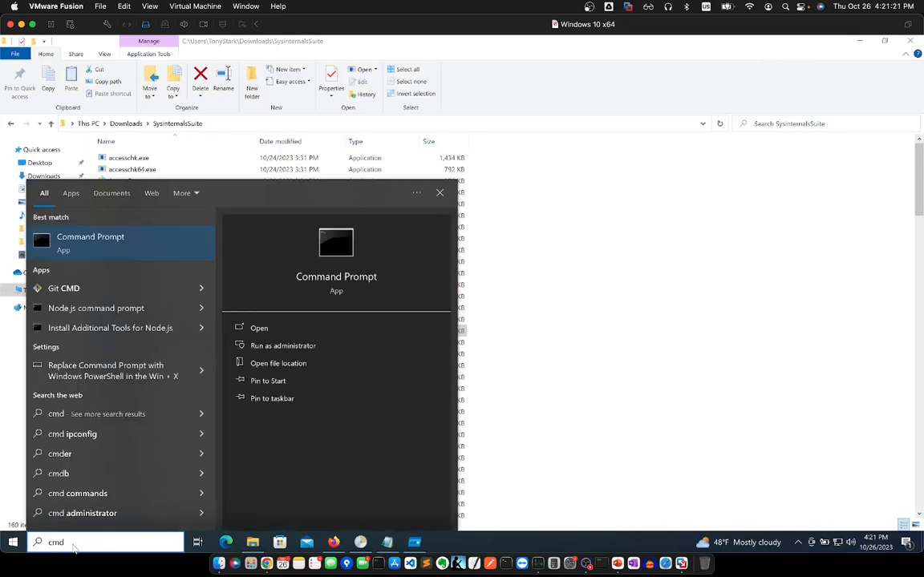
click(275, 346)
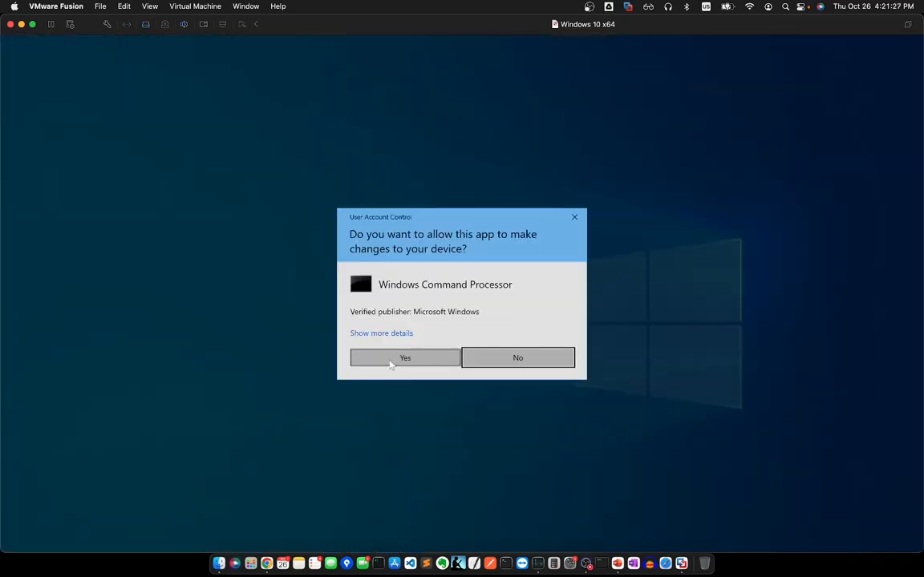
click(391, 363)
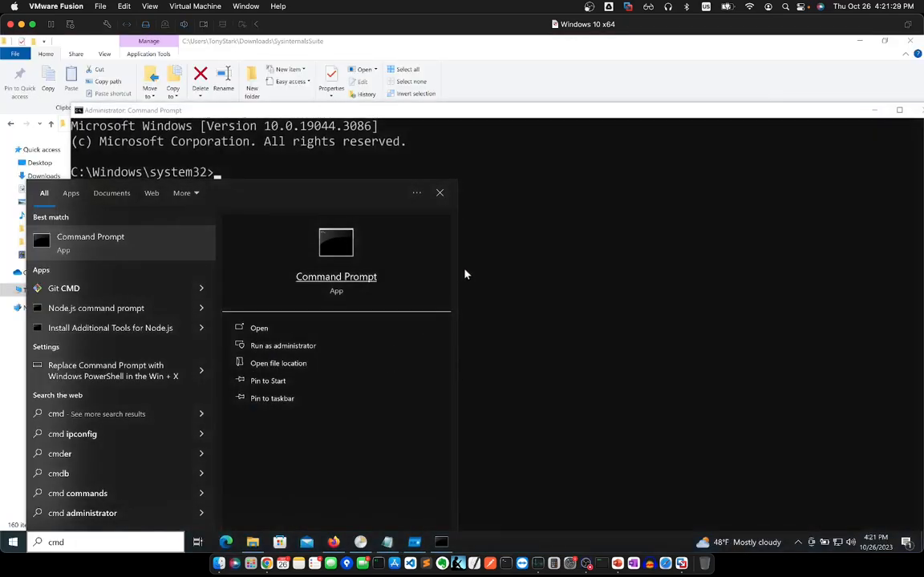
click(439, 197)
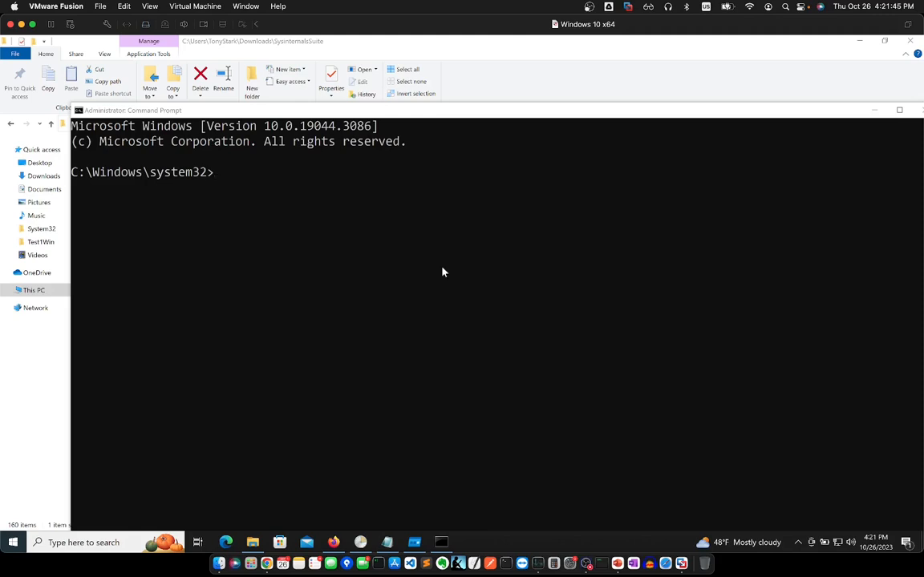
Change the Command Prompt's working directory to /Users/
click(442, 273)
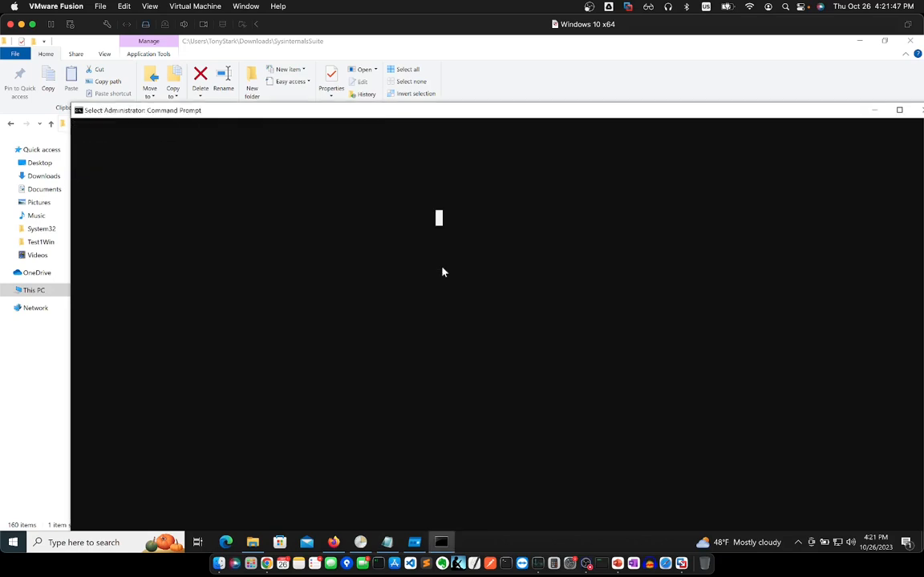
click(426, 280)
key(Escape)
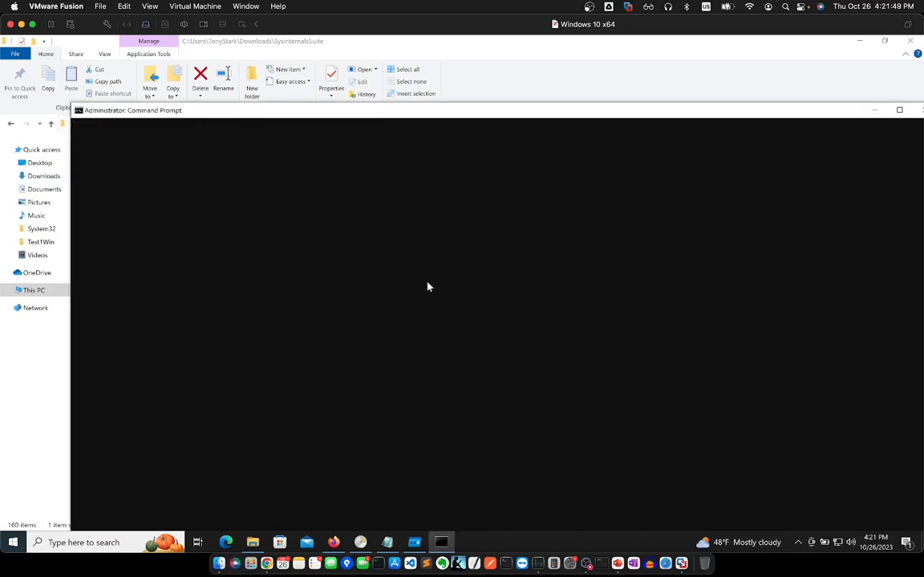
key(Return)
text(cd)
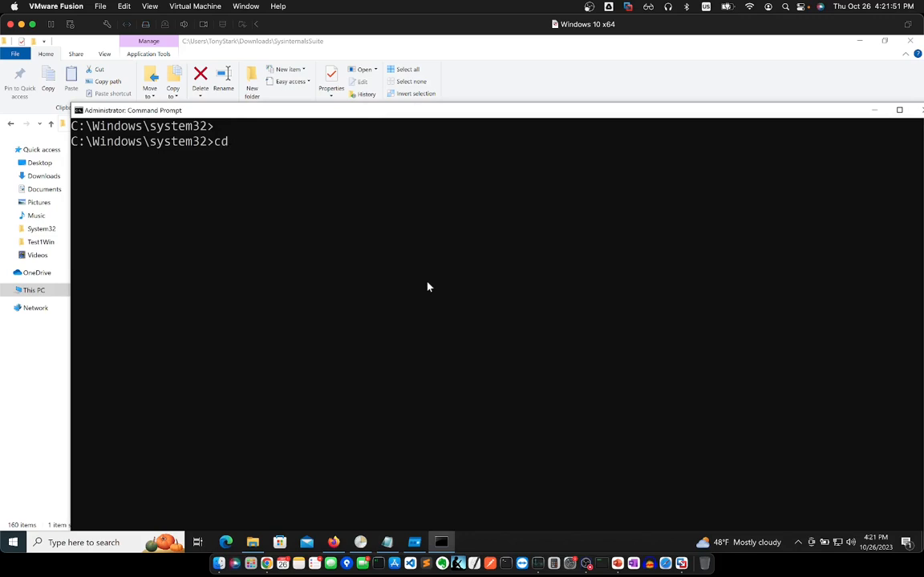
text( /Users/)
text(Ton)
key(BackSpace)
key(BackSpace)
key(Return)
Change the working directory to the logged-in account's profile folder
text(cd To)
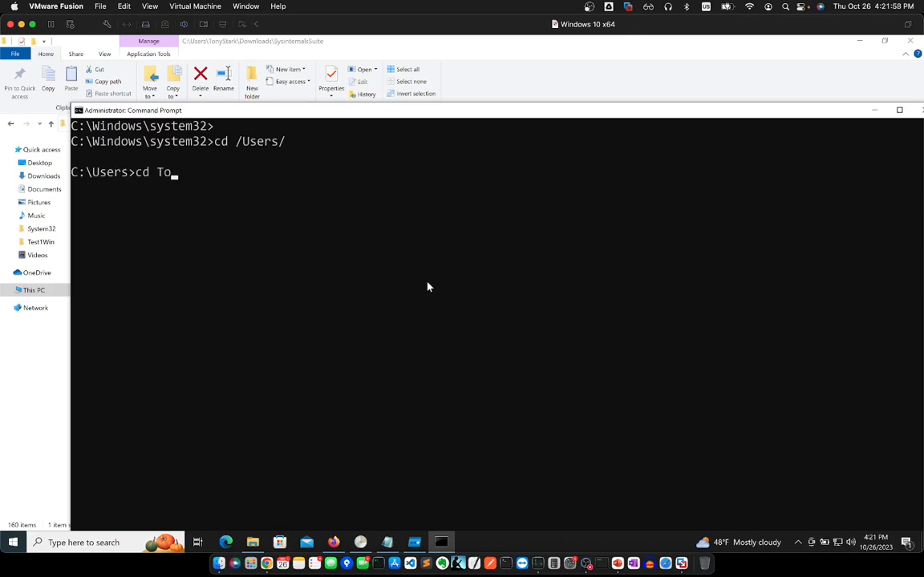
key(Tab)
key(Return)
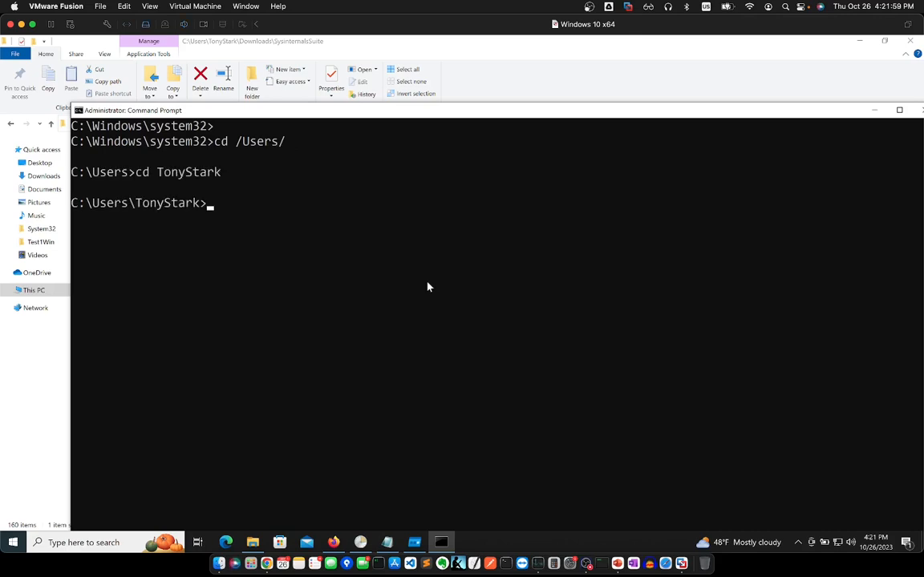
Change the Command Prompt's working directory to Downloads and into its SysinternalsSuite folder
text(cd Do)
key(Tab)
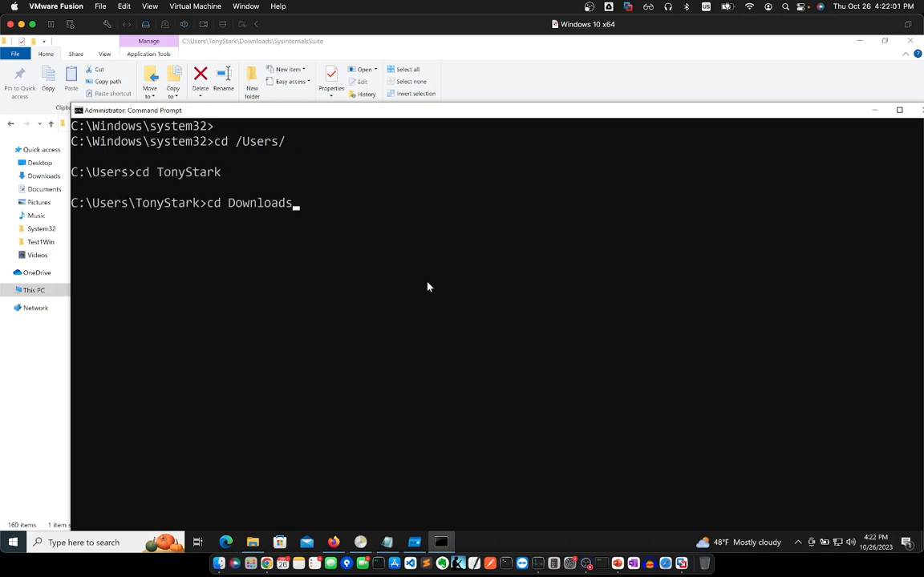
key(Return)
text(cd Sy)
key(Tab)
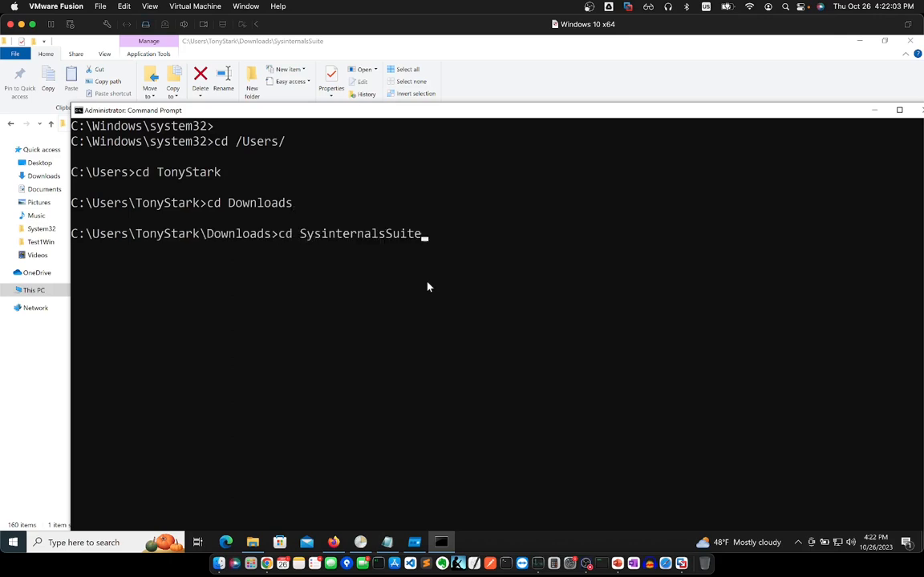
key(Return)
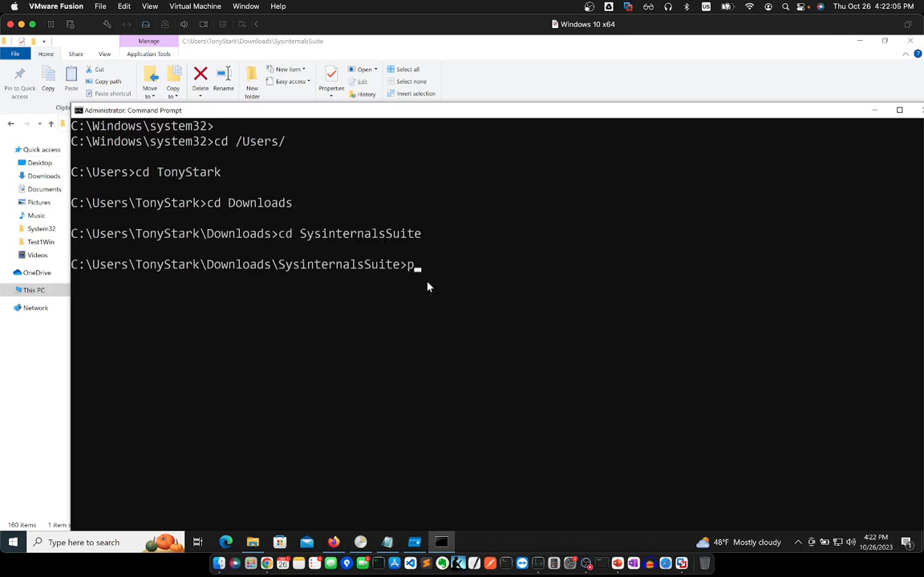
Begin a PsExec.exe command at the SysinternalsSuite prompt
text(ps)
key(Tab)
key(Tab)
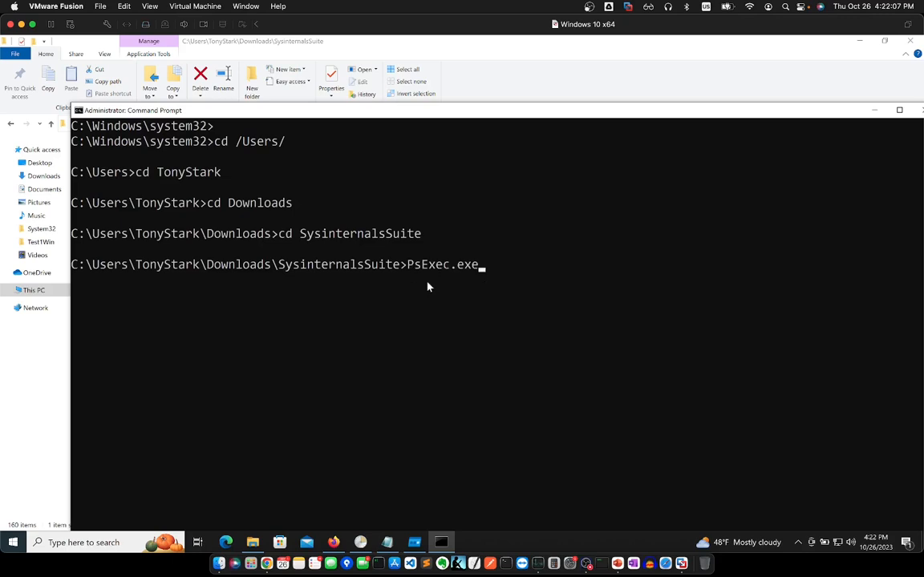
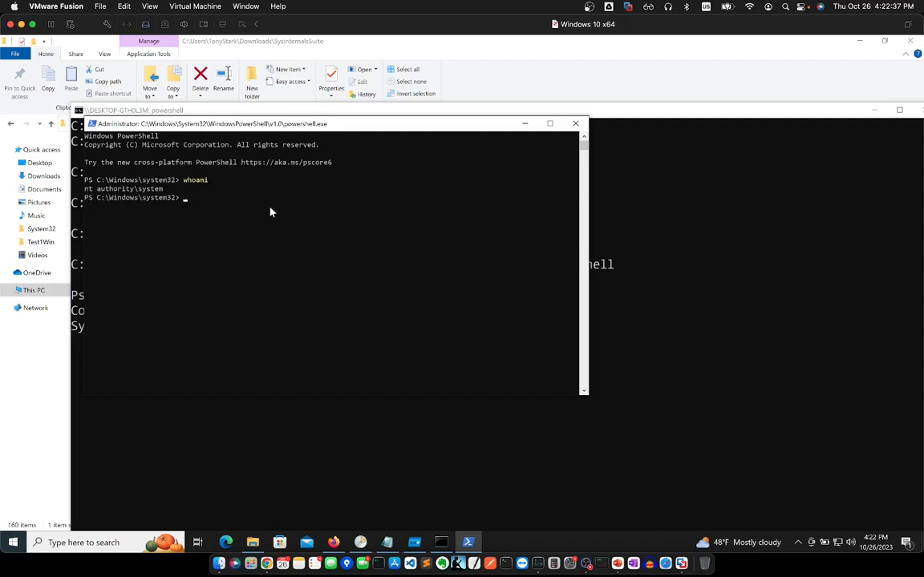
Launch Registry Editor from the PowerShell session running as SYSTEM, and restore its maximized window to a smaller size
text(edit)
key(Return)
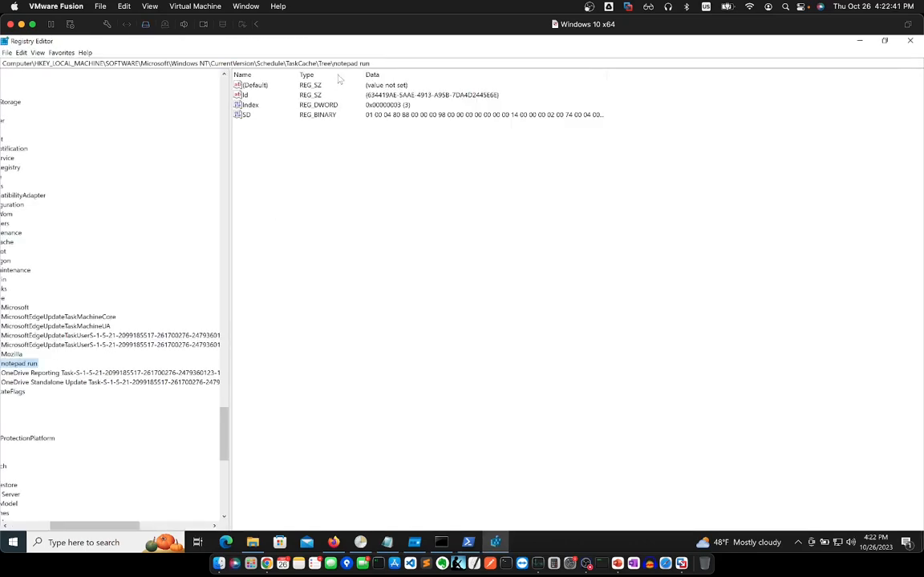
double_click(326, 41)
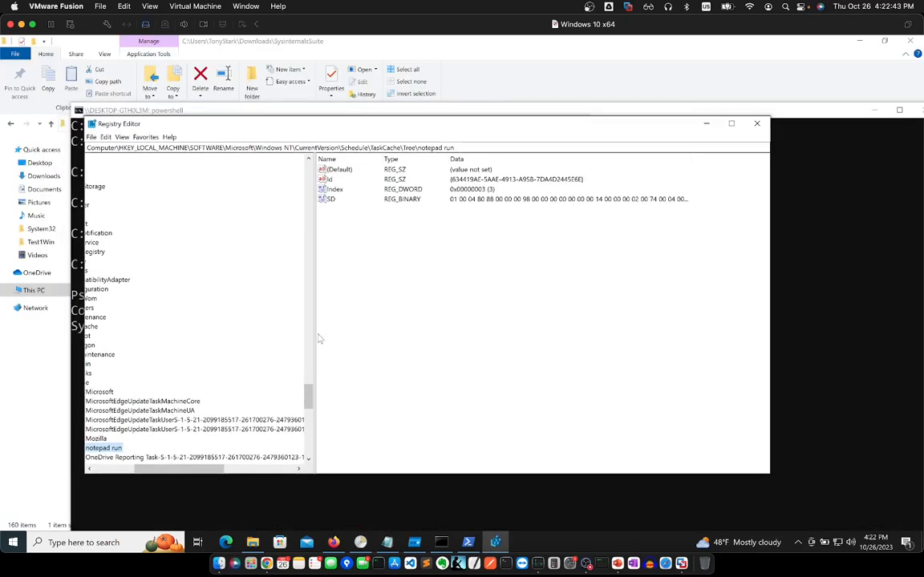
Go back to the start of the registry tree and select HKEY_LOCAL_MACHINE, SOFTWARE and the Microsoft key
drag(177, 473, 136, 473)
scroll(113, 347, up, 10)
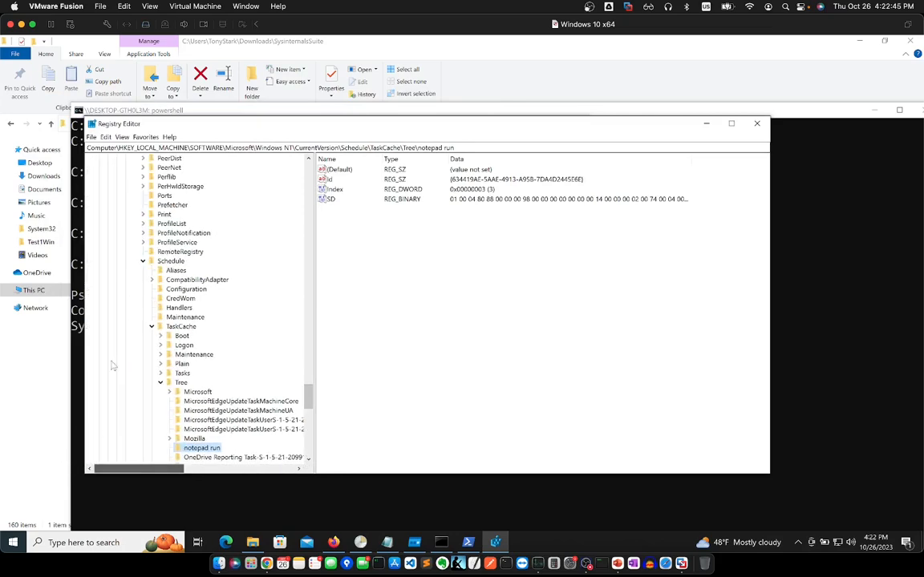
scroll(113, 346, up, 15)
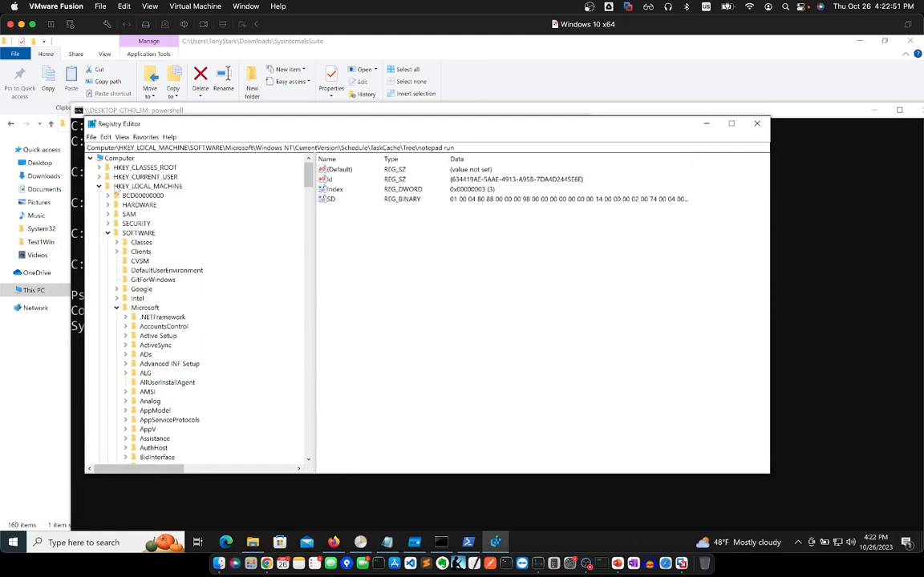
click(116, 189)
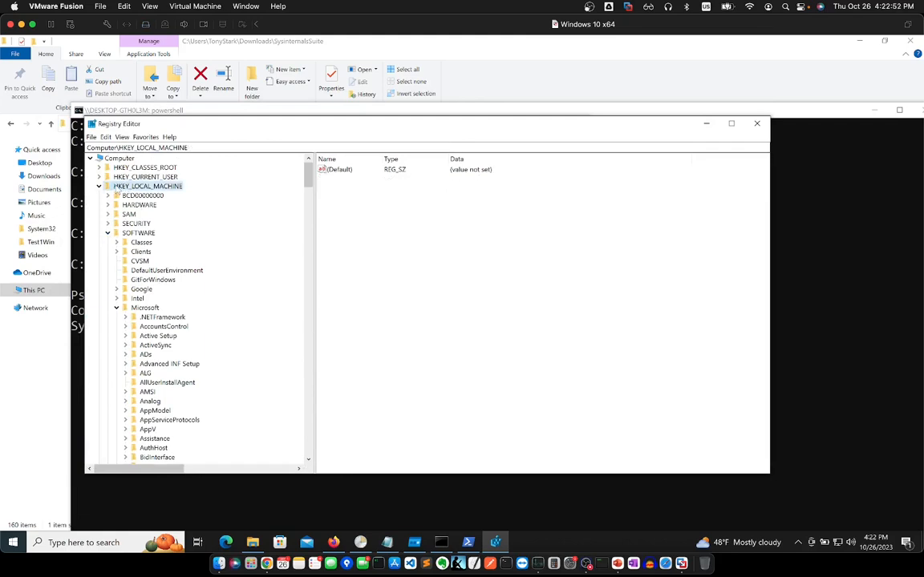
click(139, 232)
click(147, 308)
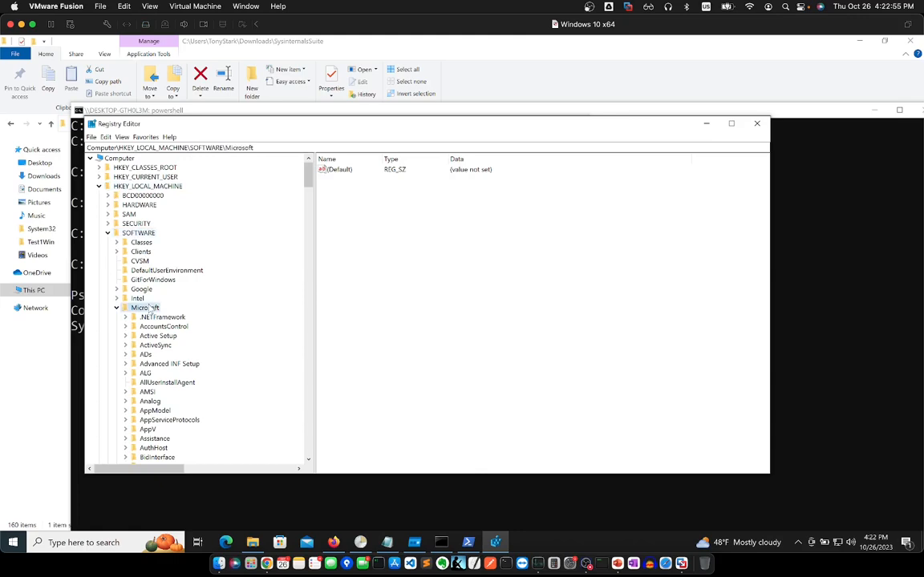
Find the Windows NT key under Microsoft and select its CurrentVersion subkey
scroll(150, 310, down, 20)
scroll(150, 308, down, 20)
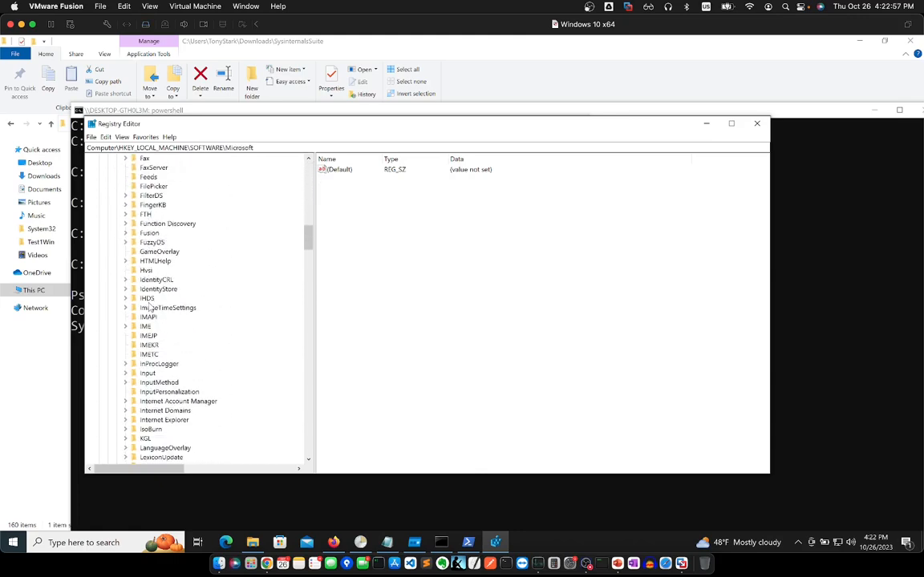
scroll(150, 308, down, 20)
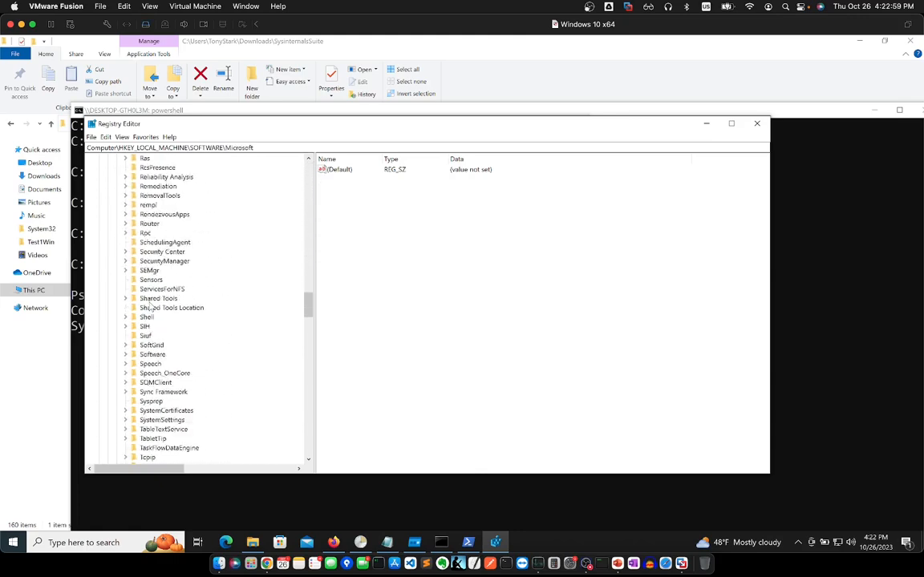
scroll(150, 308, up, 1)
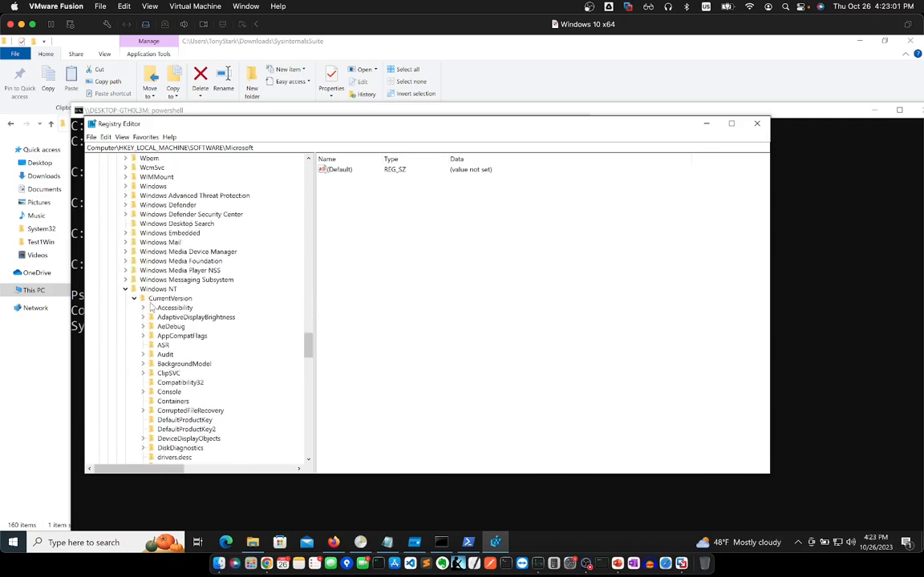
click(160, 290)
click(168, 299)
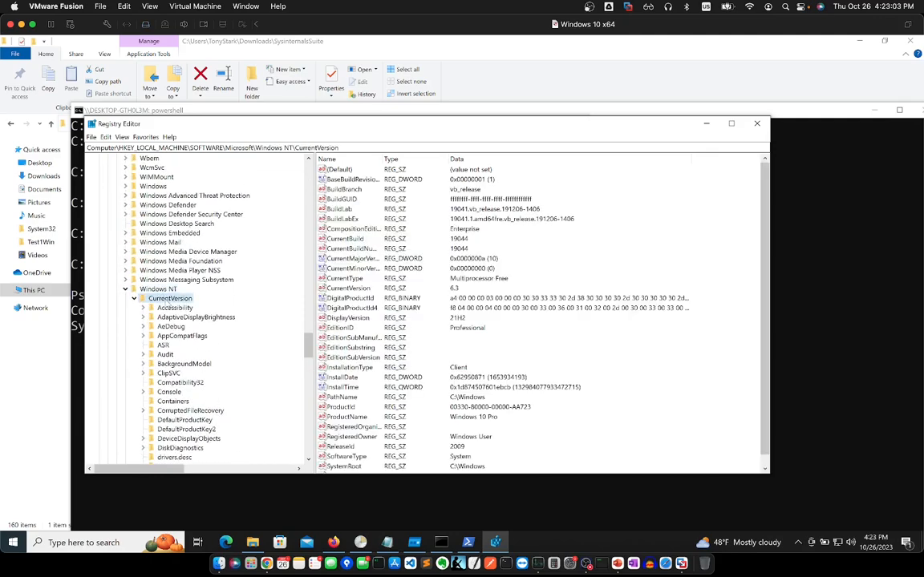
Locate the Schedule key under CurrentVersion and select its TaskCache subkey
scroll(165, 303, down, 15)
scroll(166, 303, down, 4)
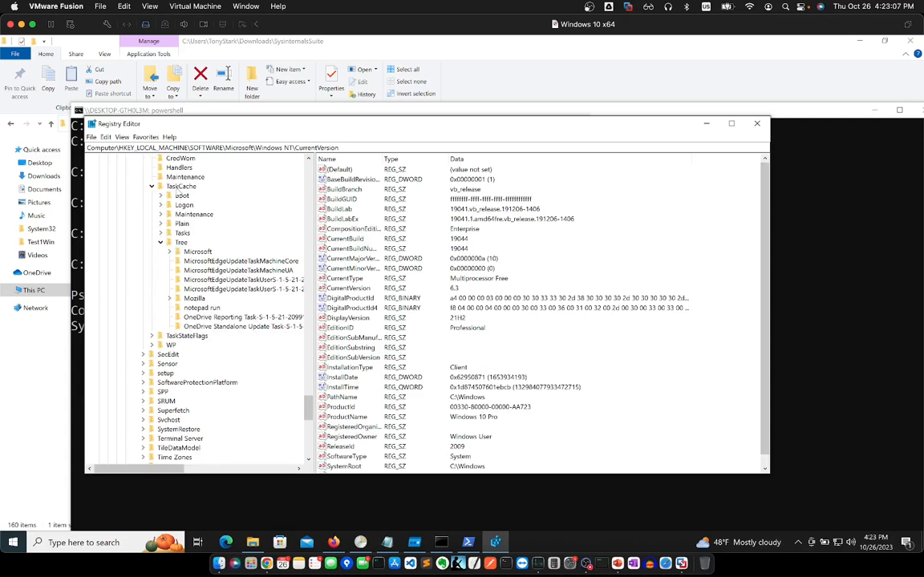
click(180, 186)
scroll(153, 186, up, 6)
click(169, 290)
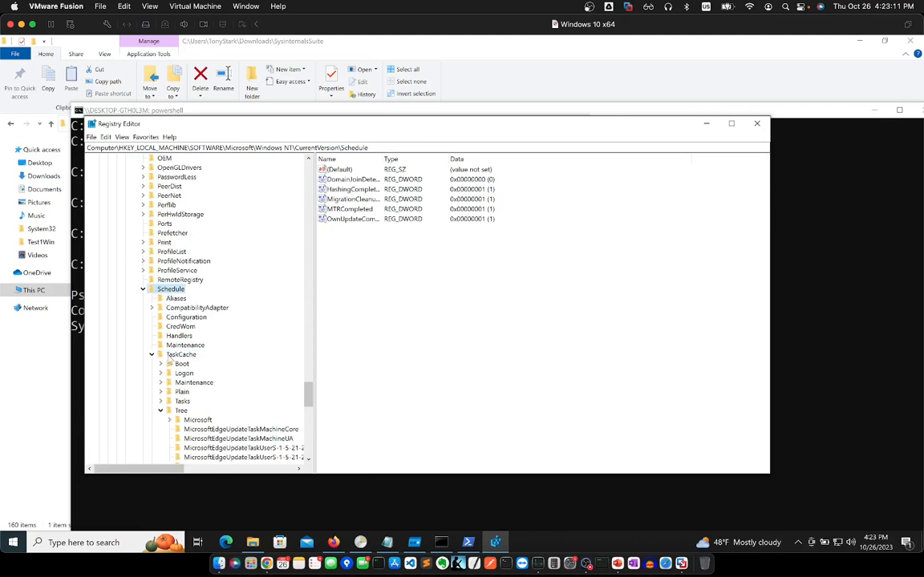
click(172, 356)
scroll(170, 361, down, 7)
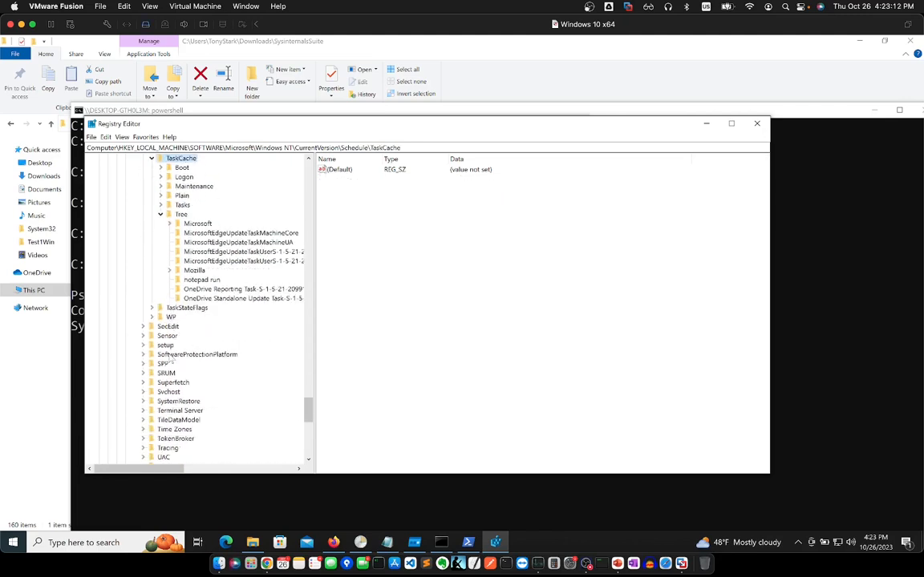
Select the notepad run key under TaskCache\Tree, and close the untitled Notepad window launched by the scheduled task
click(180, 215)
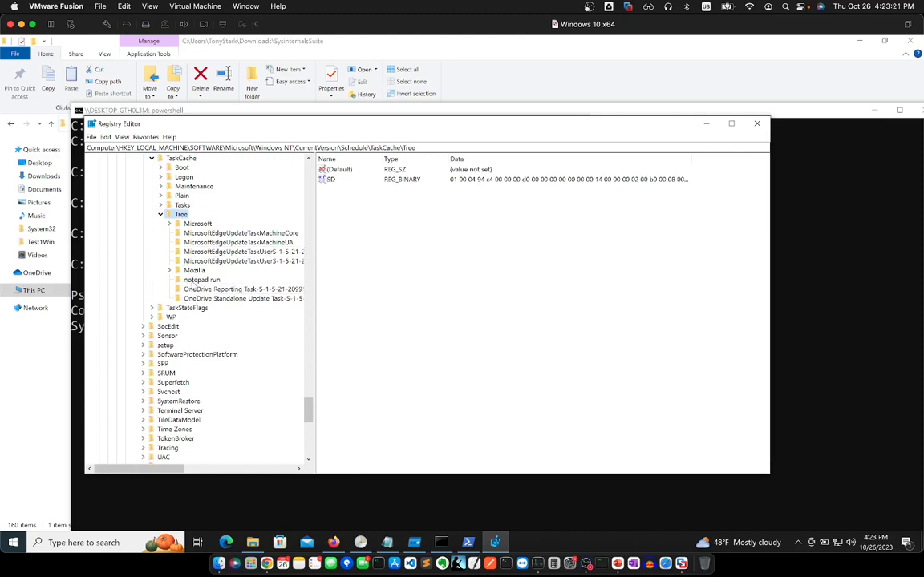
click(197, 280)
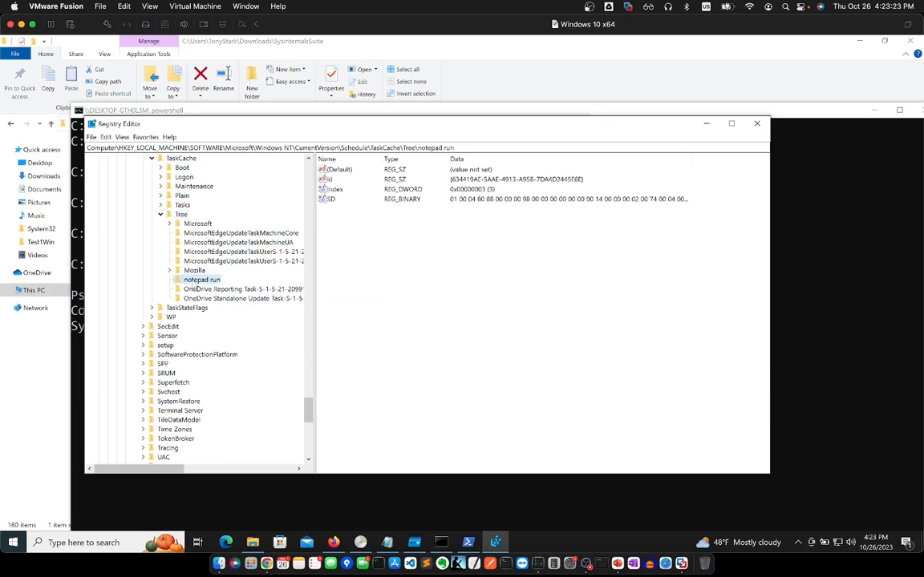
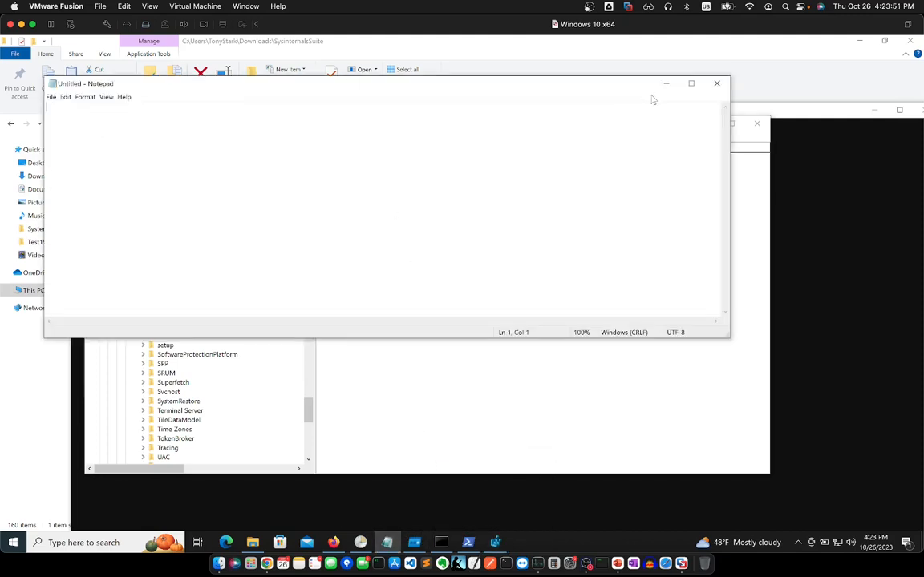
click(715, 83)
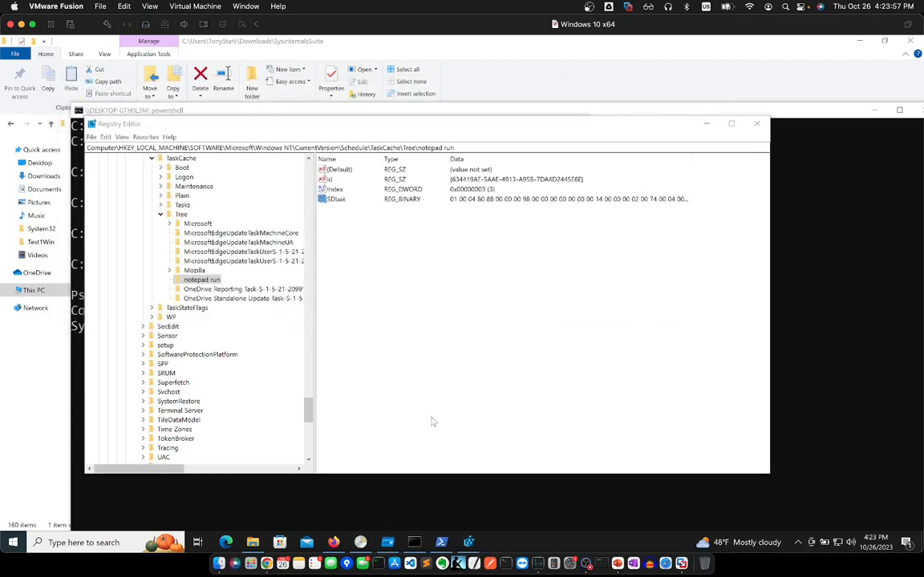
Switch to Autoruns, refresh the scheduled task entries, and look through the whole list for notepad run
click(388, 542)
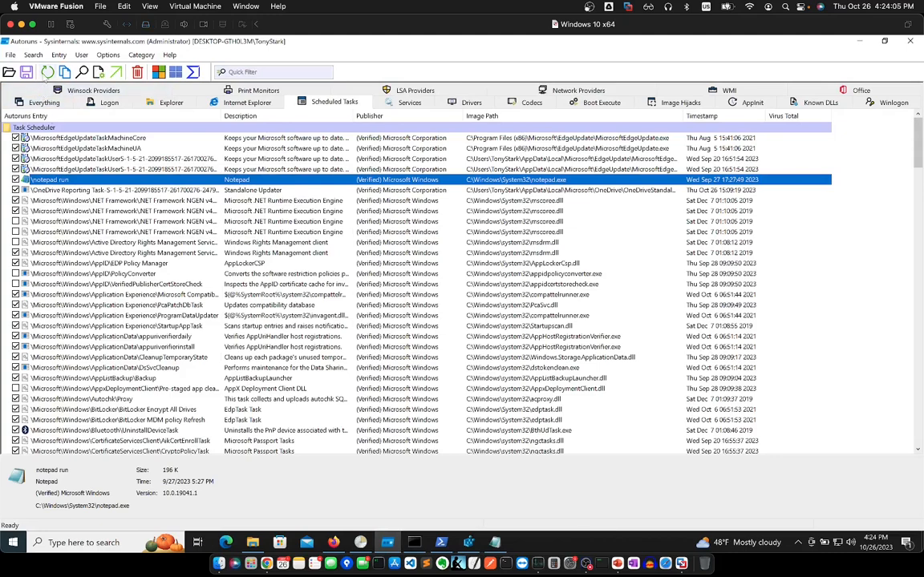
click(47, 72)
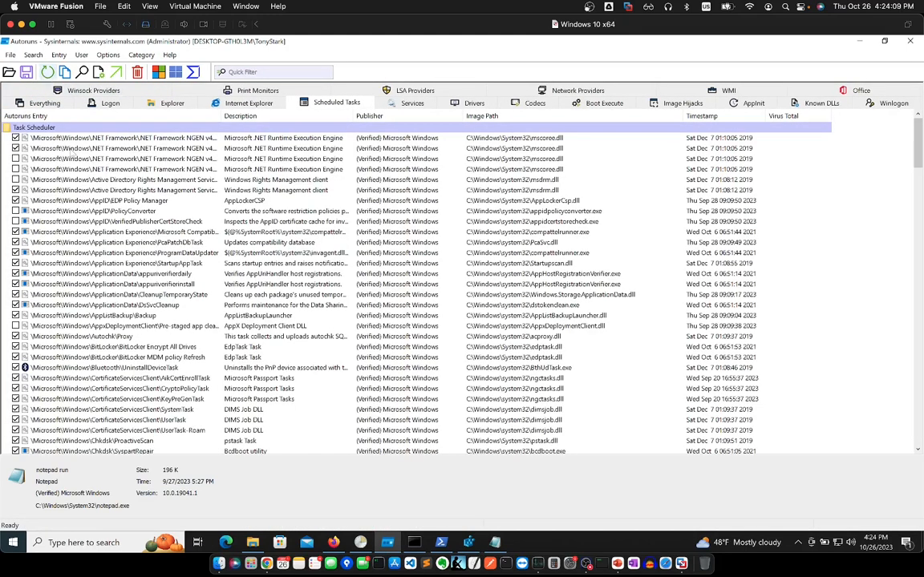
scroll(74, 201, down, 15)
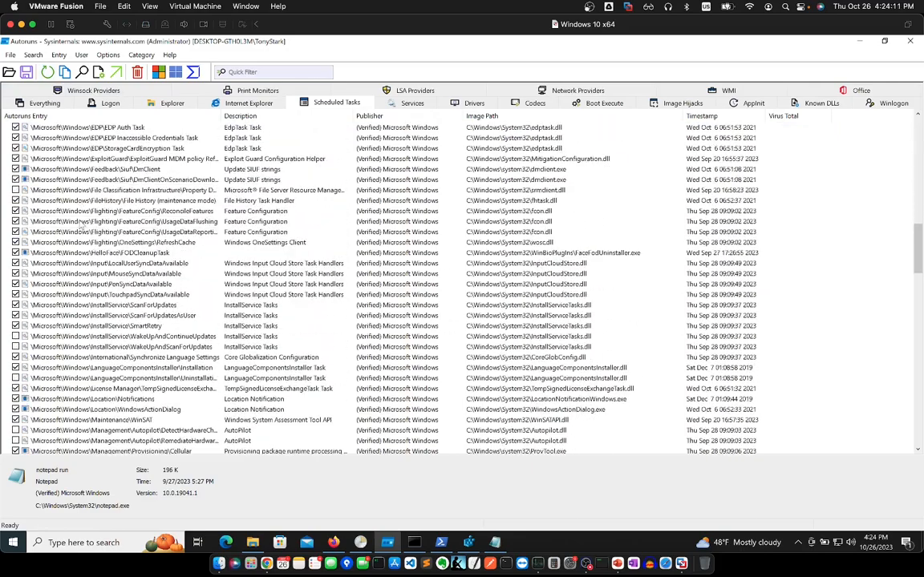
scroll(81, 225, down, 20)
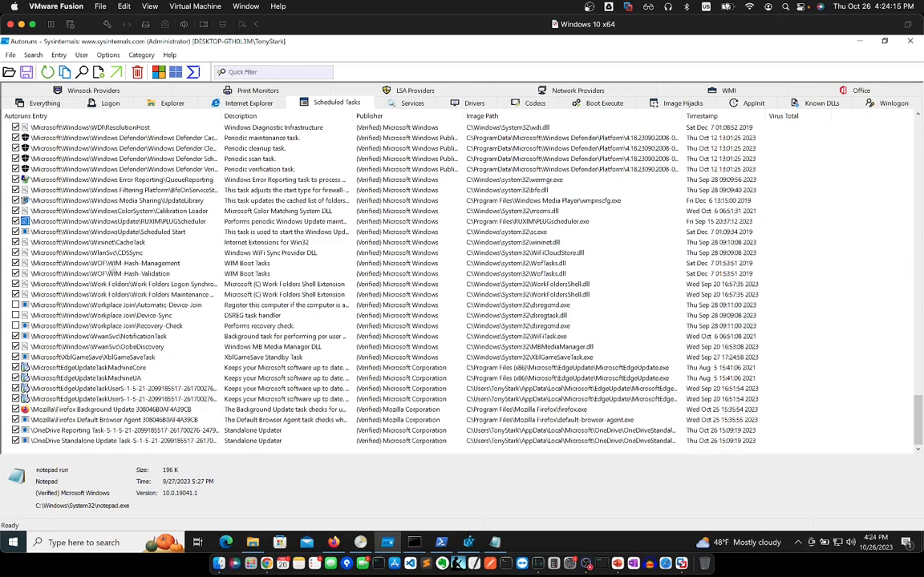
scroll(105, 240, up, 15)
scroll(109, 264, up, 20)
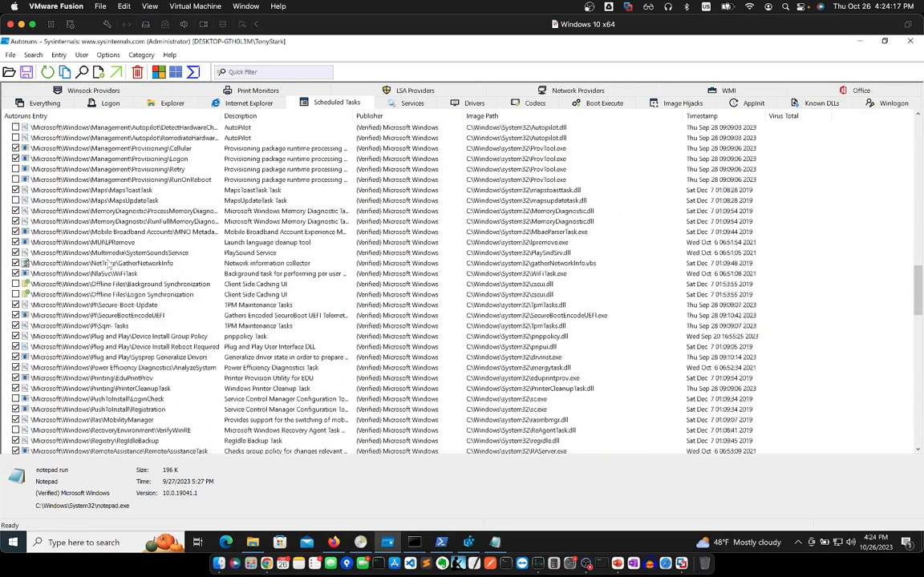
scroll(108, 264, up, 15)
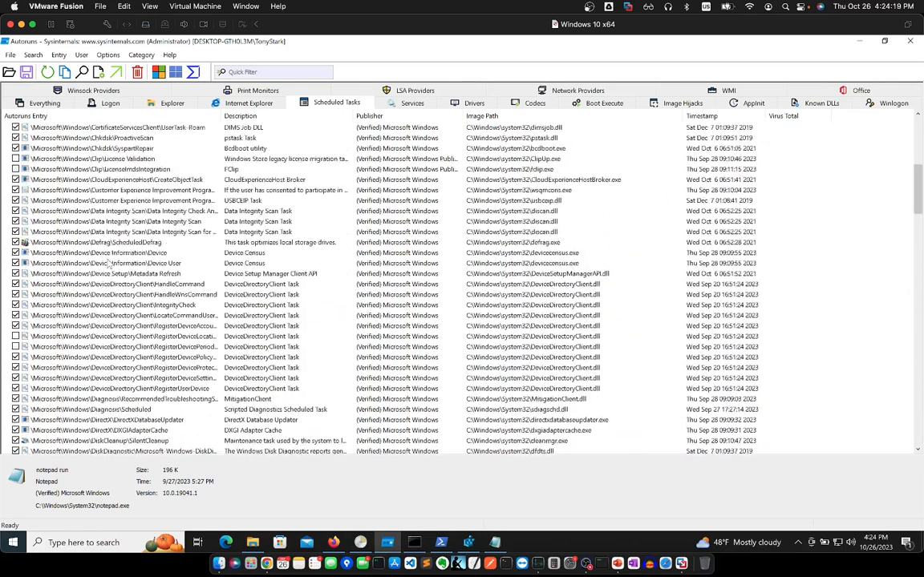
scroll(105, 264, up, 8)
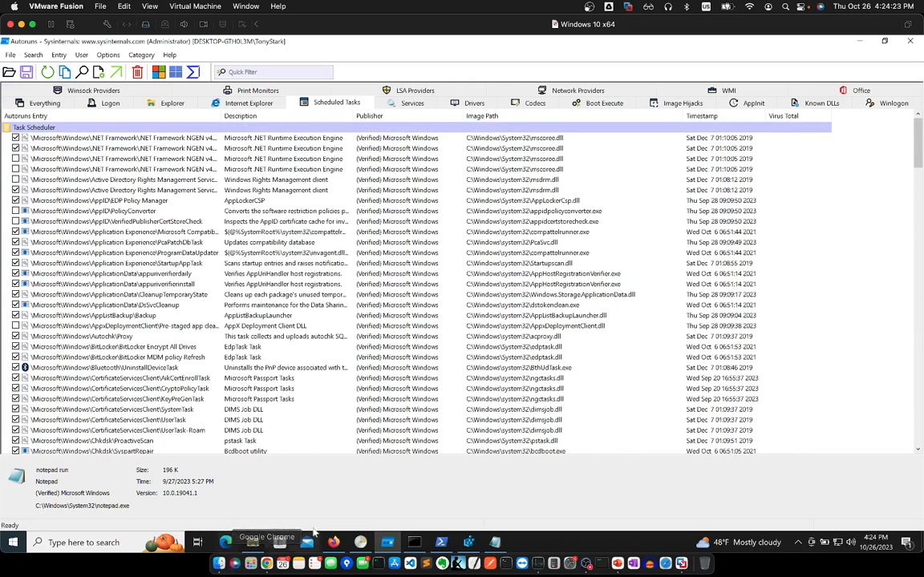
Switch to Task Scheduler, refresh it, collapse the Overview and Task Status sections, and look through the active tasks for notepad run
click(360, 542)
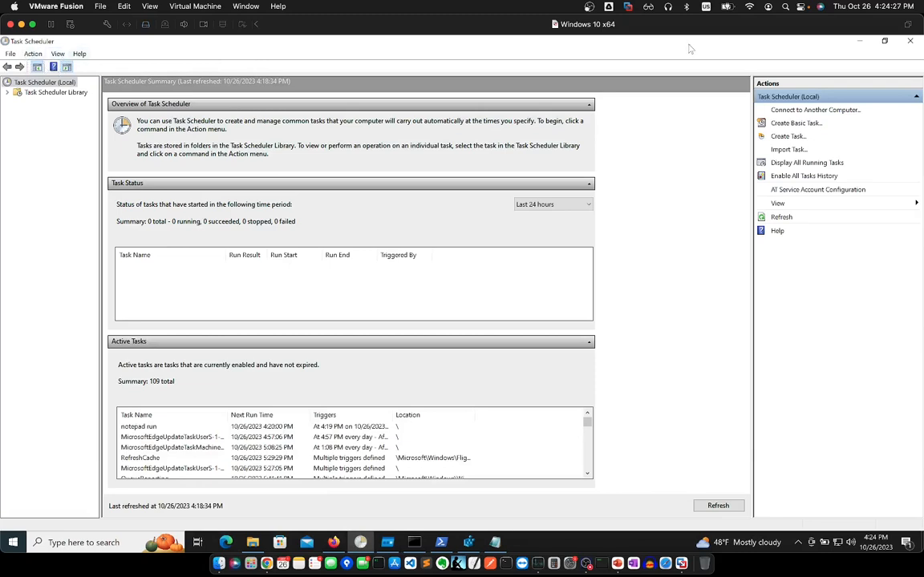
click(780, 218)
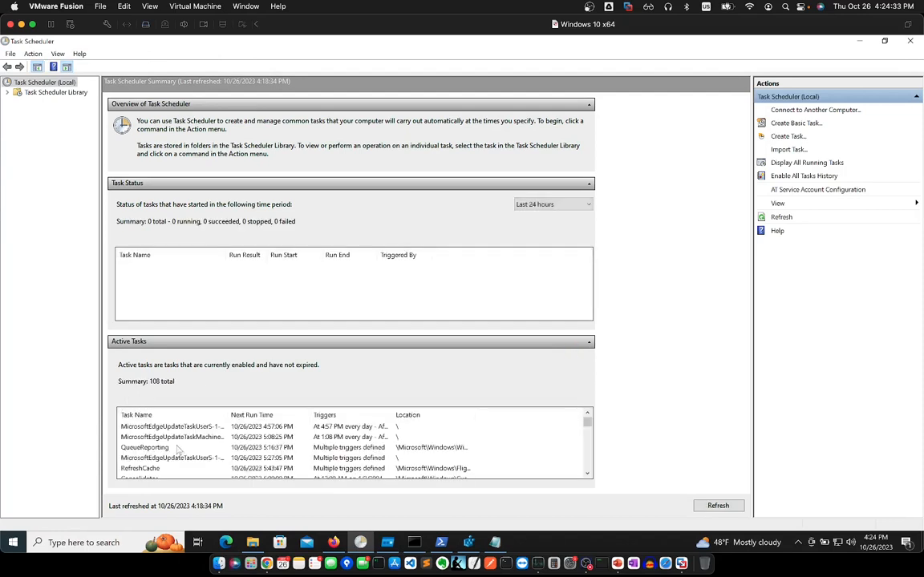
scroll(165, 445, down, 5)
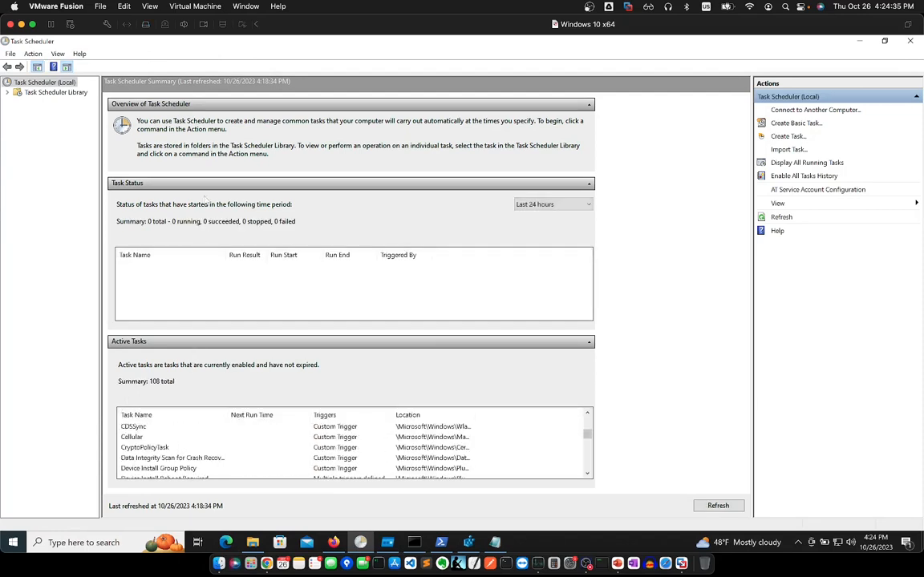
click(208, 110)
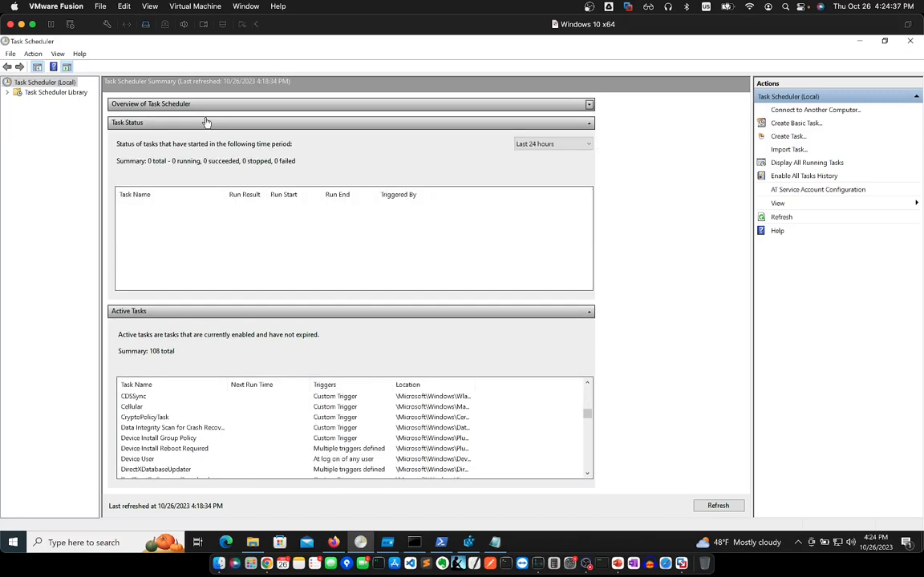
click(208, 123)
scroll(199, 293, up, 6)
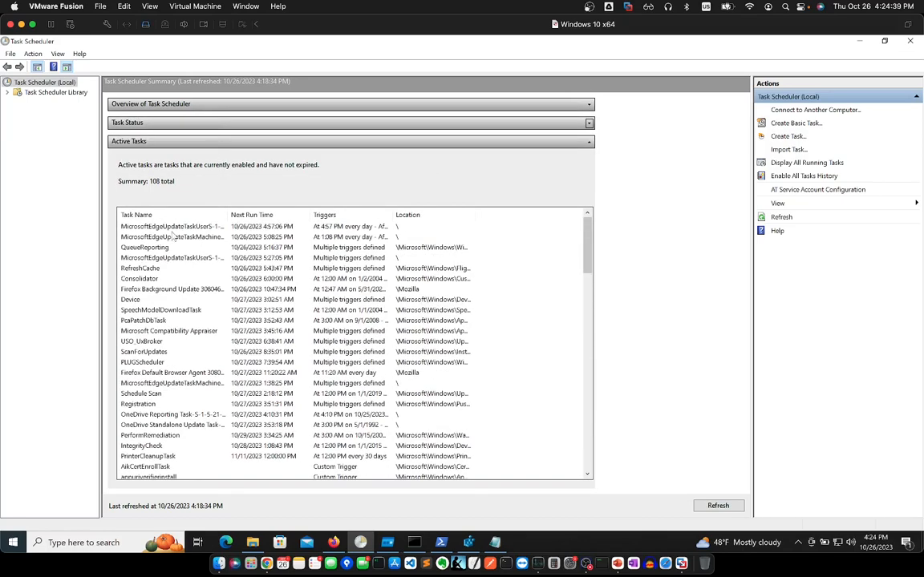
scroll(166, 253, down, 15)
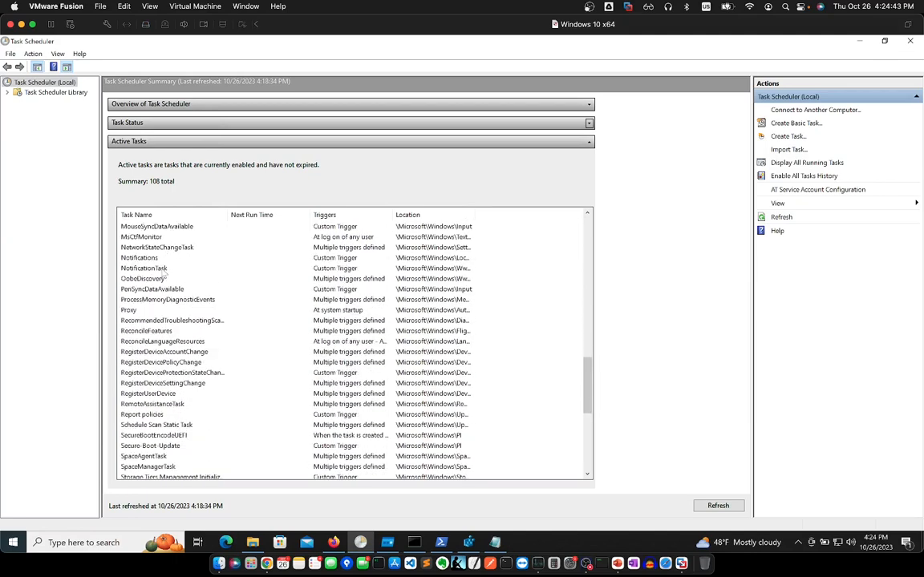
Look through the rest of the active tasks for notepad run, and close the untitled Notepad window launched by the scheduled task
scroll(148, 248, down, 9)
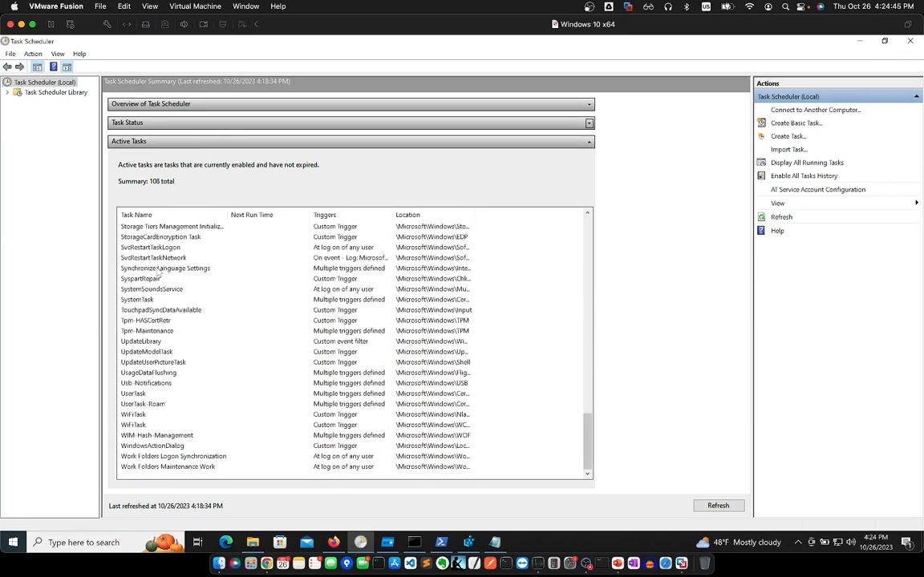
click(492, 542)
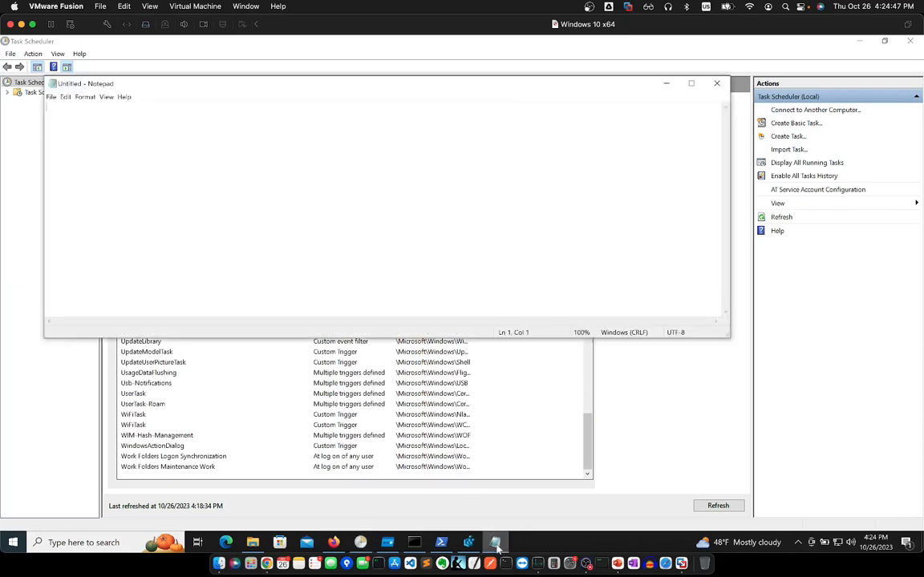
click(716, 83)
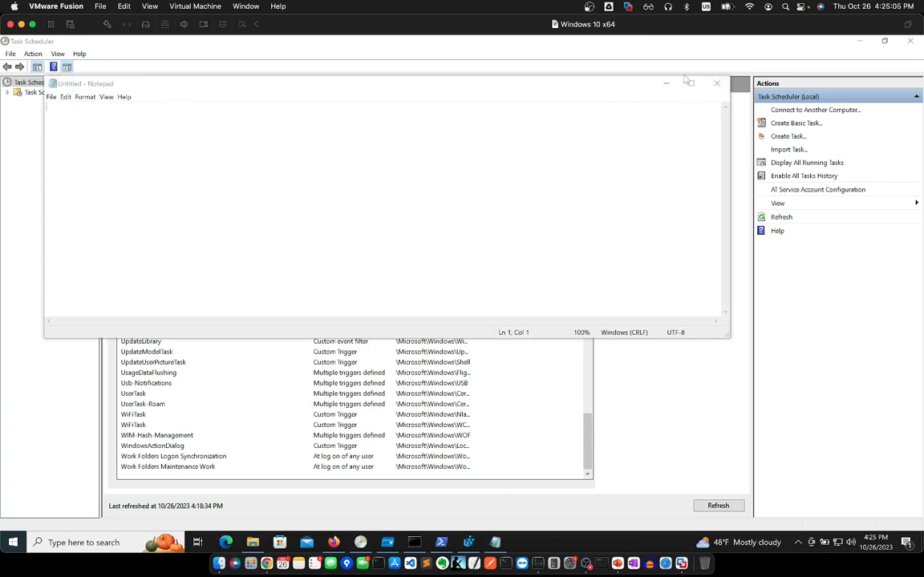
click(714, 83)
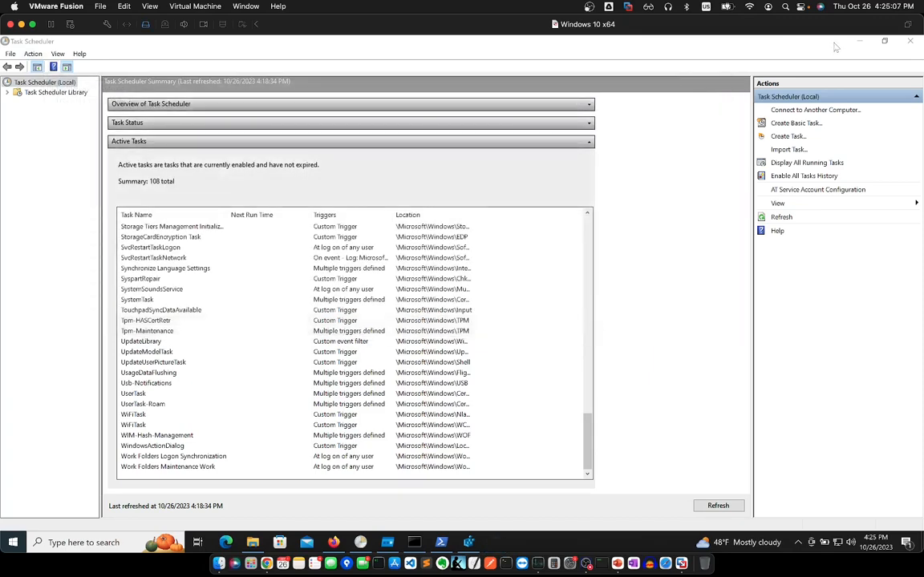
Minimize Task Scheduler and Autoruns to return to the notepad run key in Registry Editor
click(858, 41)
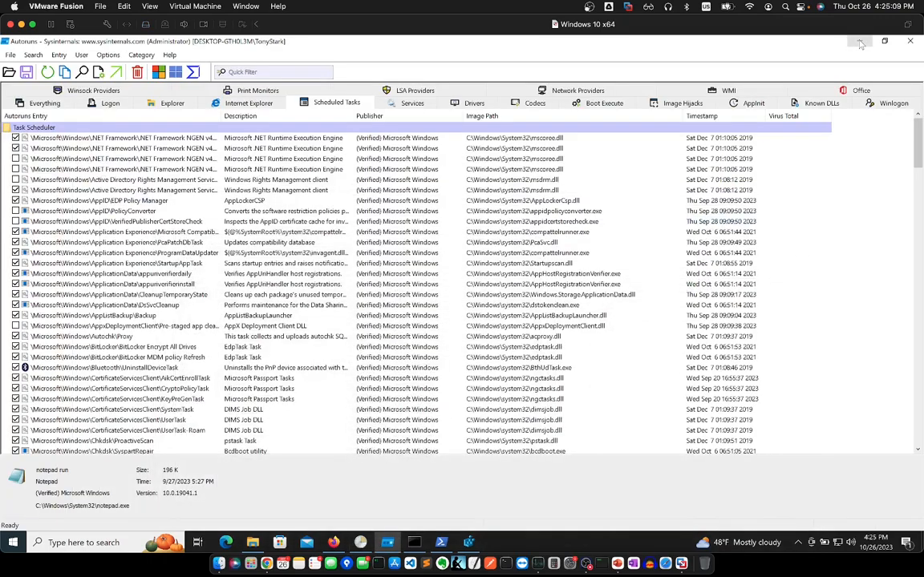
click(860, 42)
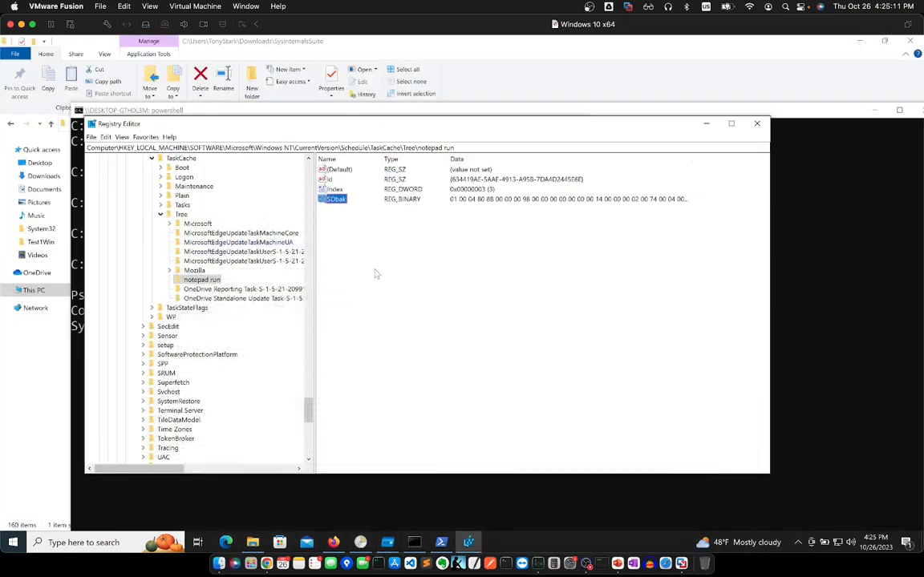
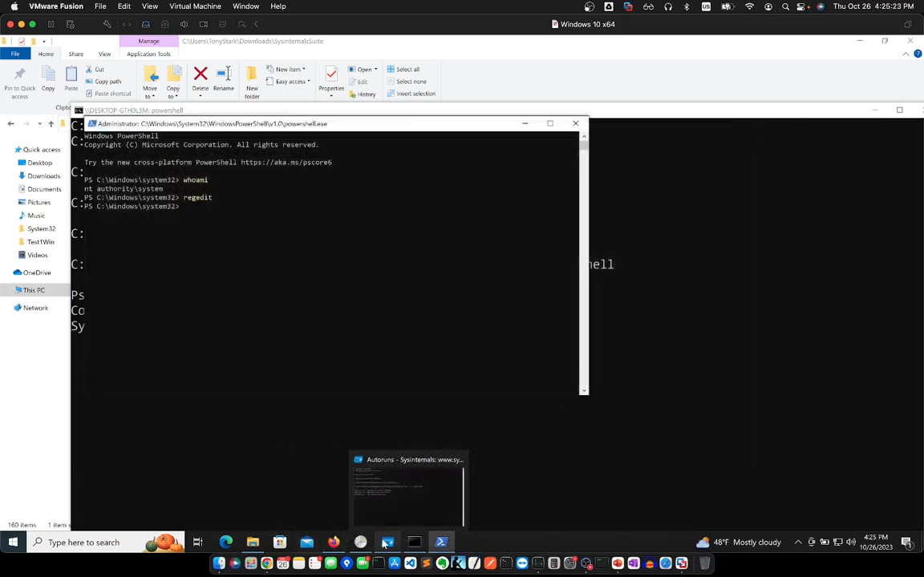
Switch to Autoruns, refresh the scheduled task entries, and find and select the notepad run entry
click(386, 543)
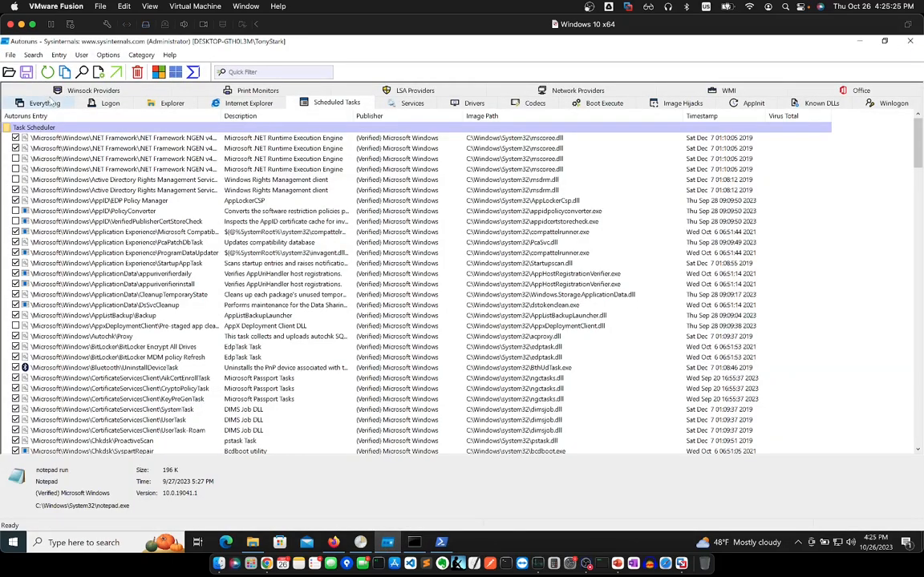
click(48, 71)
scroll(170, 208, down, 13)
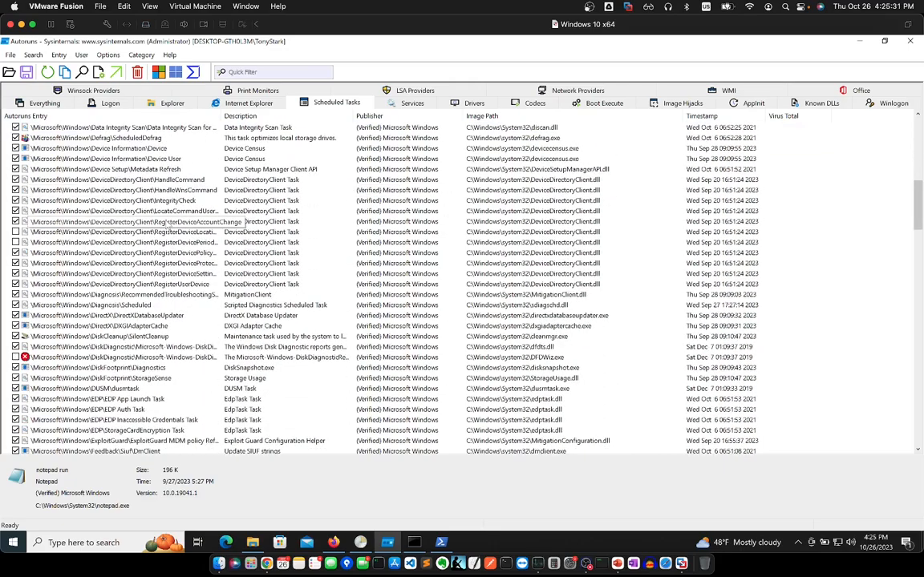
scroll(170, 224, down, 20)
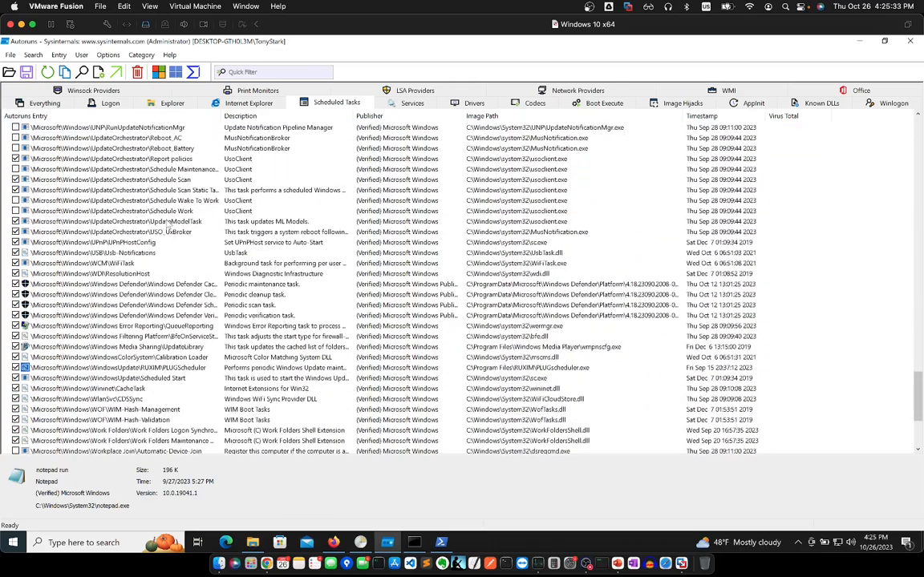
scroll(168, 226, down, 5)
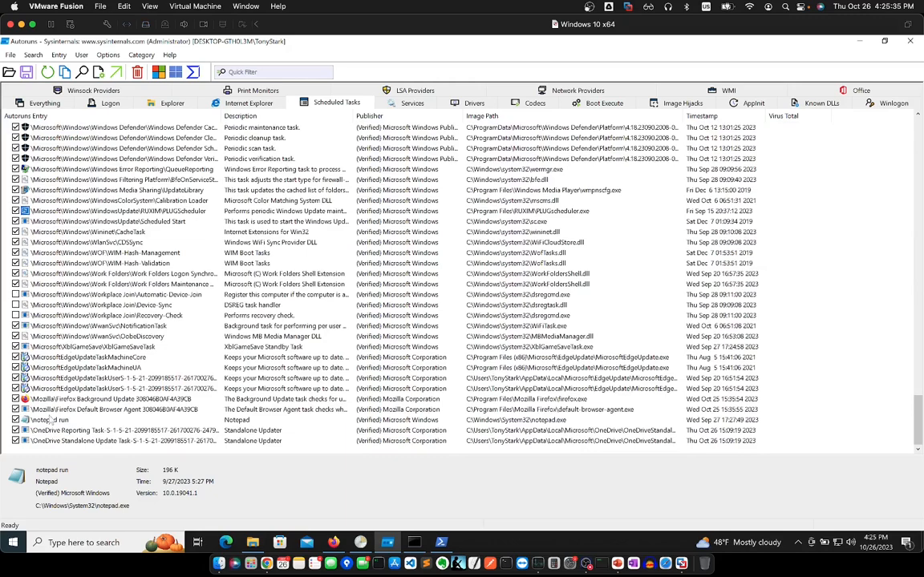
click(46, 419)
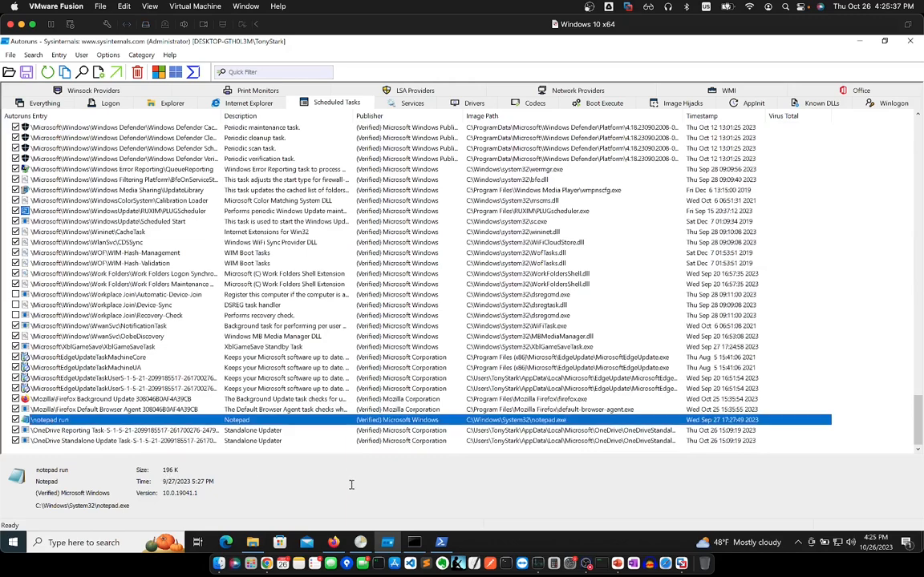
Switch to Task Scheduler, refresh the active tasks, and select the notepad run task
key(ctrl+j)
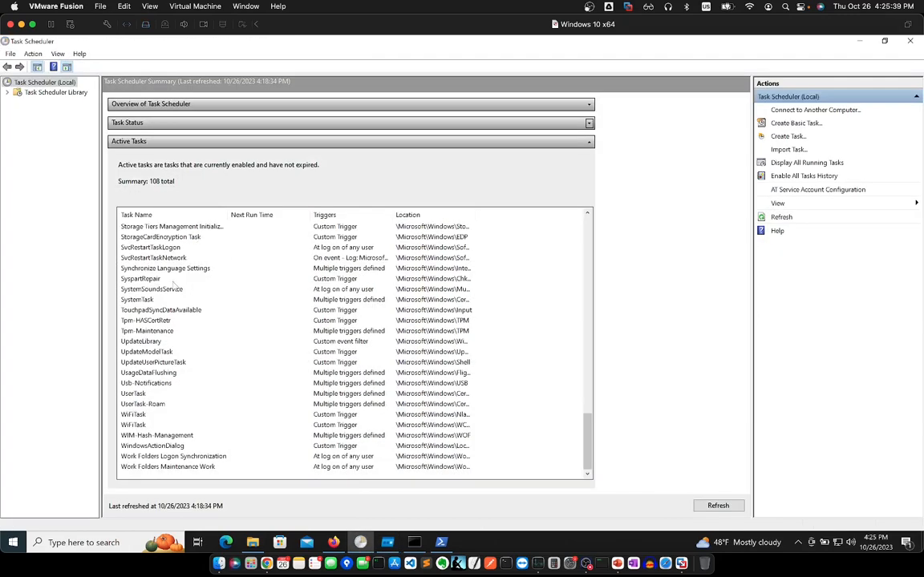
scroll(181, 284, up, 20)
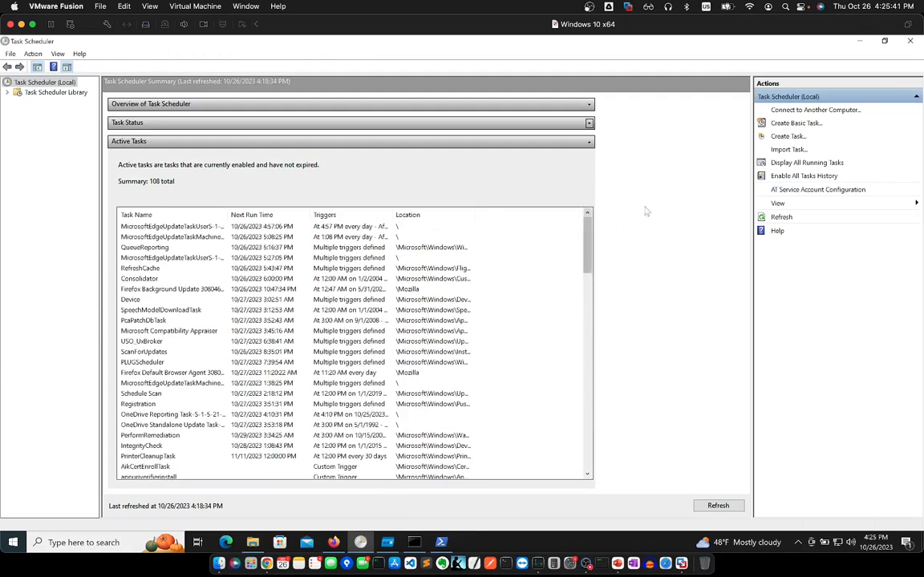
click(777, 217)
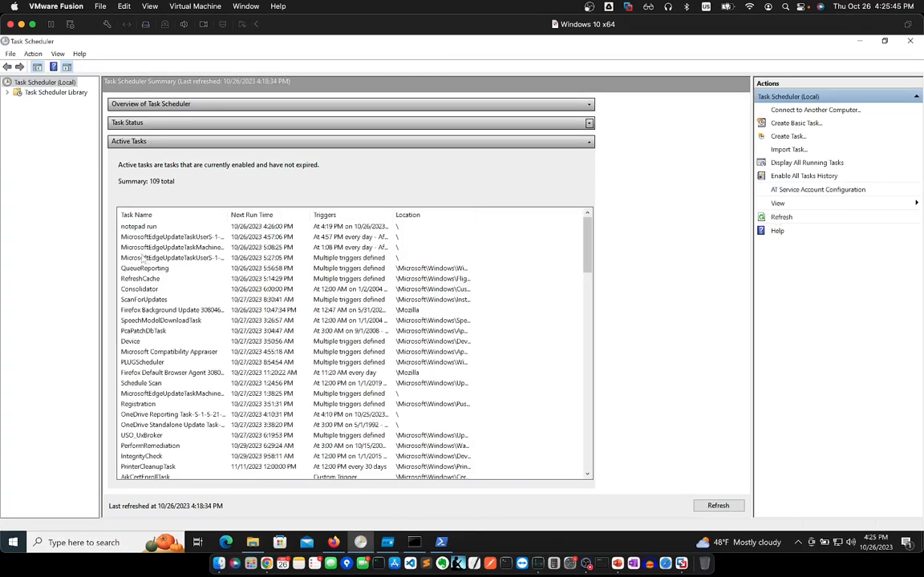
click(145, 228)
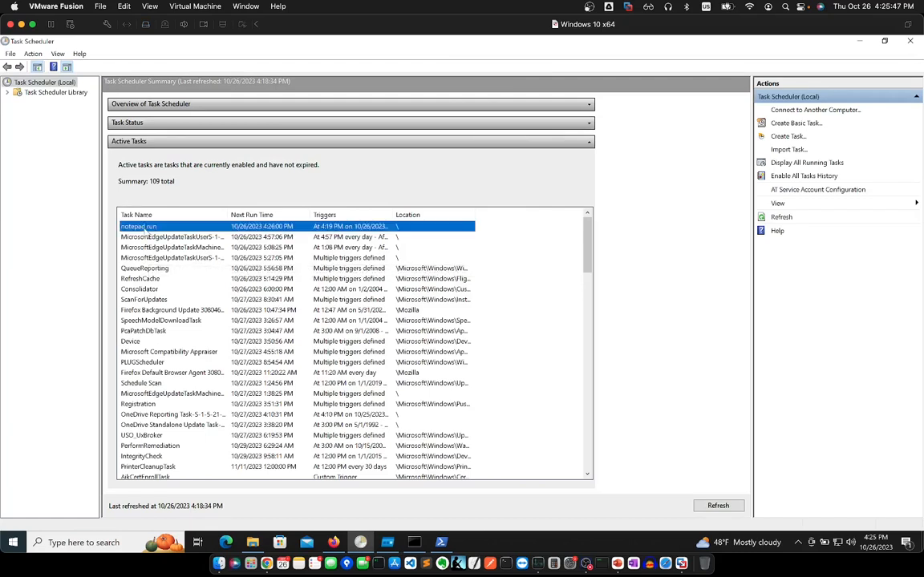